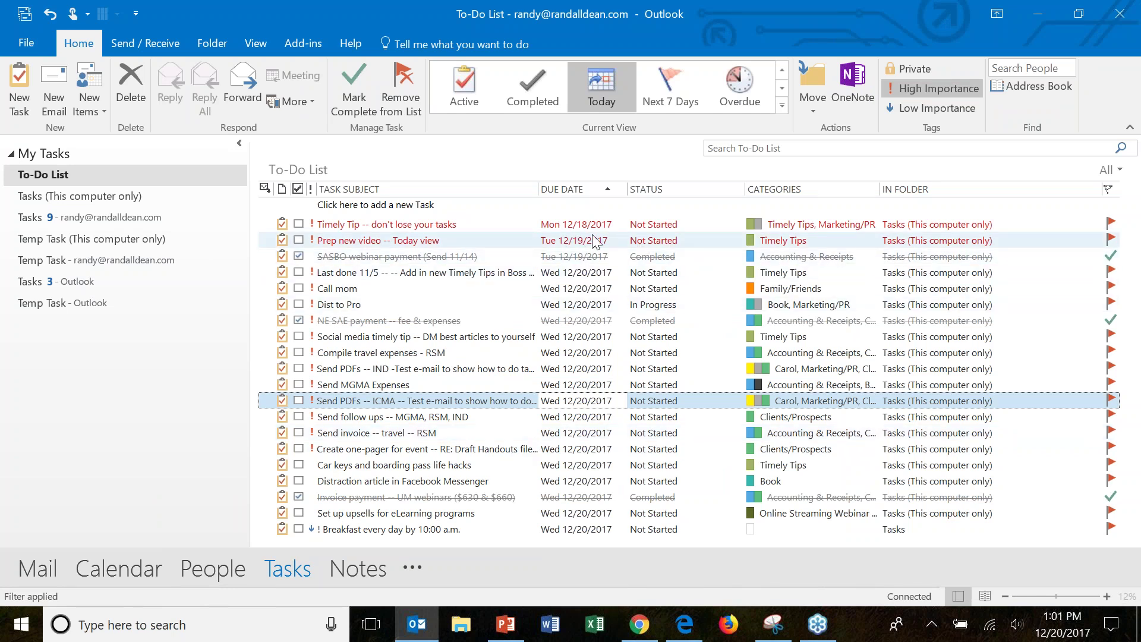
Reschedule the Prep new video -- Today view task's due date from 12/19/2017 to Wed 12/20/2017
click(635, 243)
click(633, 241)
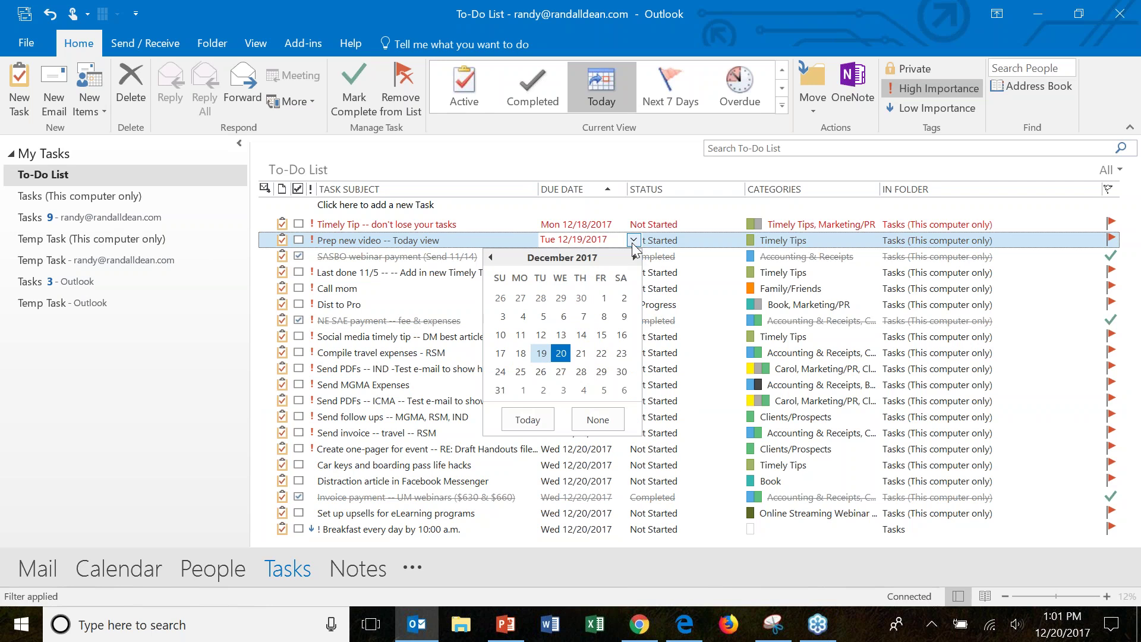
click(561, 353)
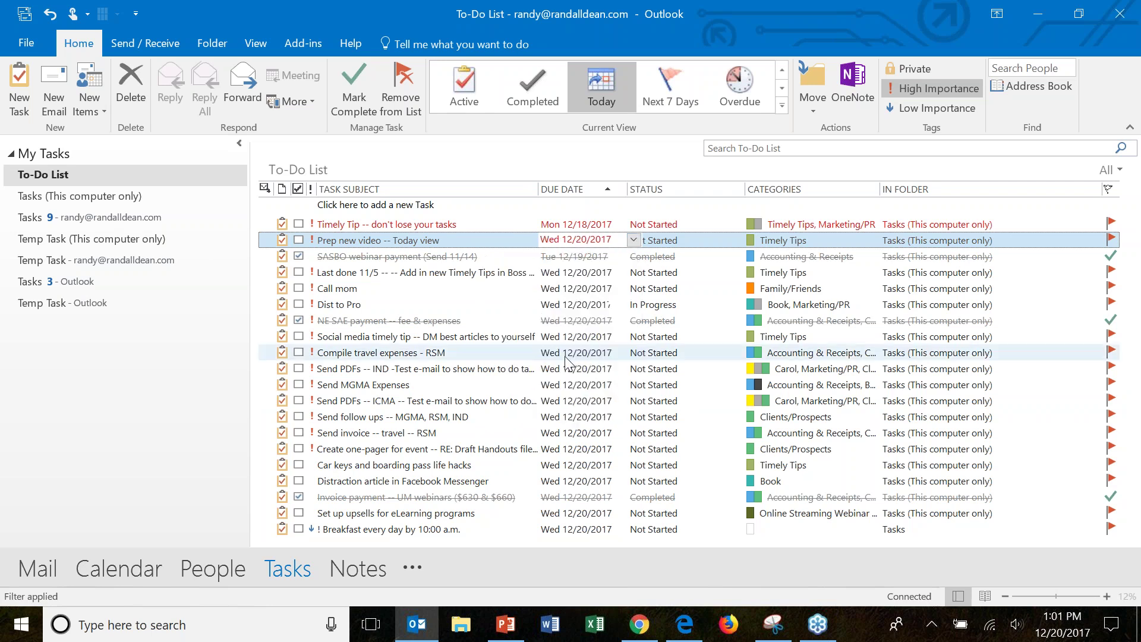
click(569, 368)
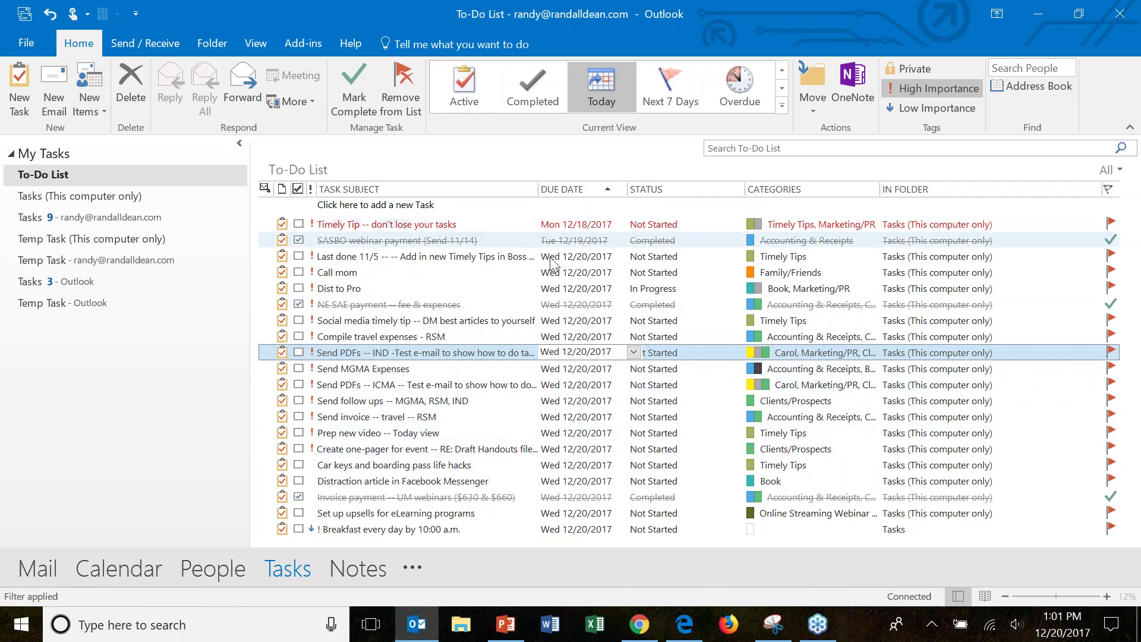
Change the Prep new video task's status to In Progress, then to Completed
click(674, 433)
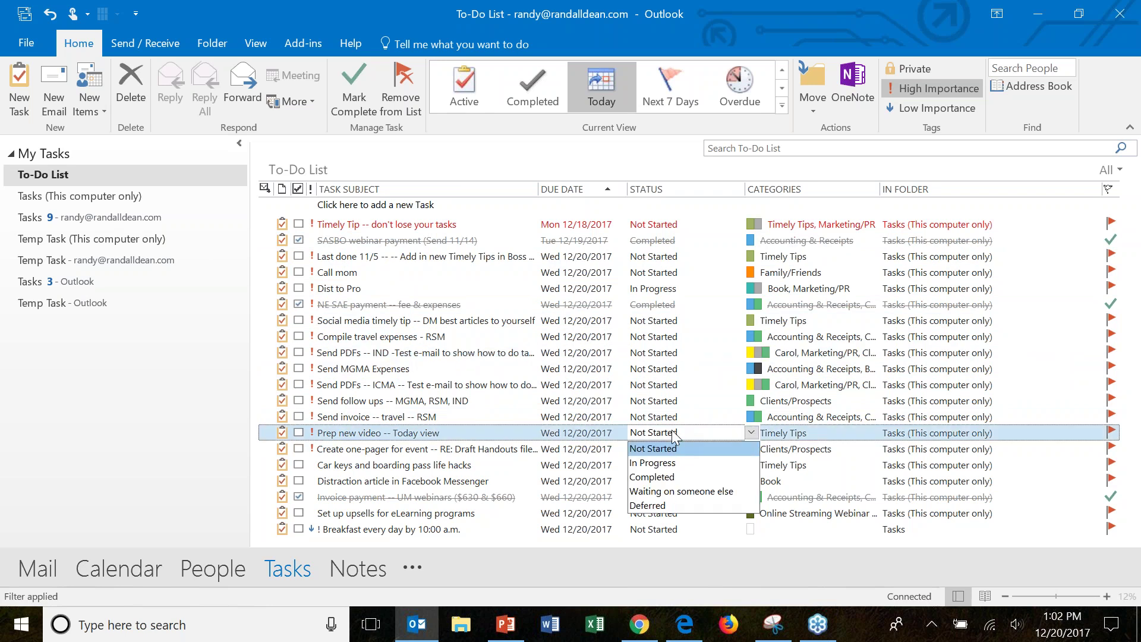
click(671, 468)
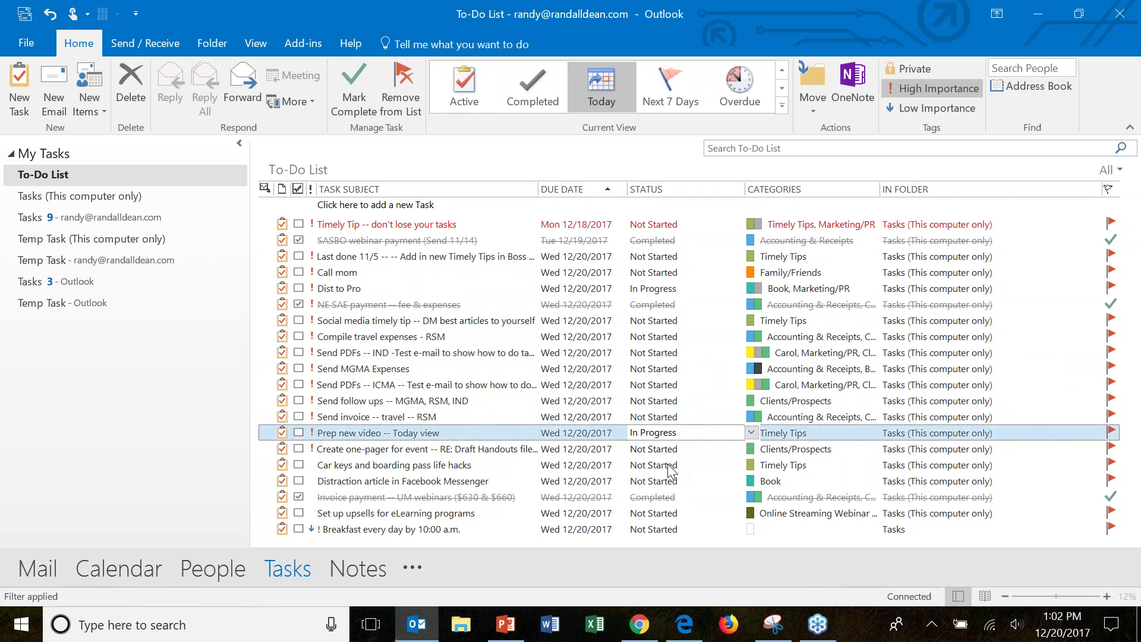
click(713, 433)
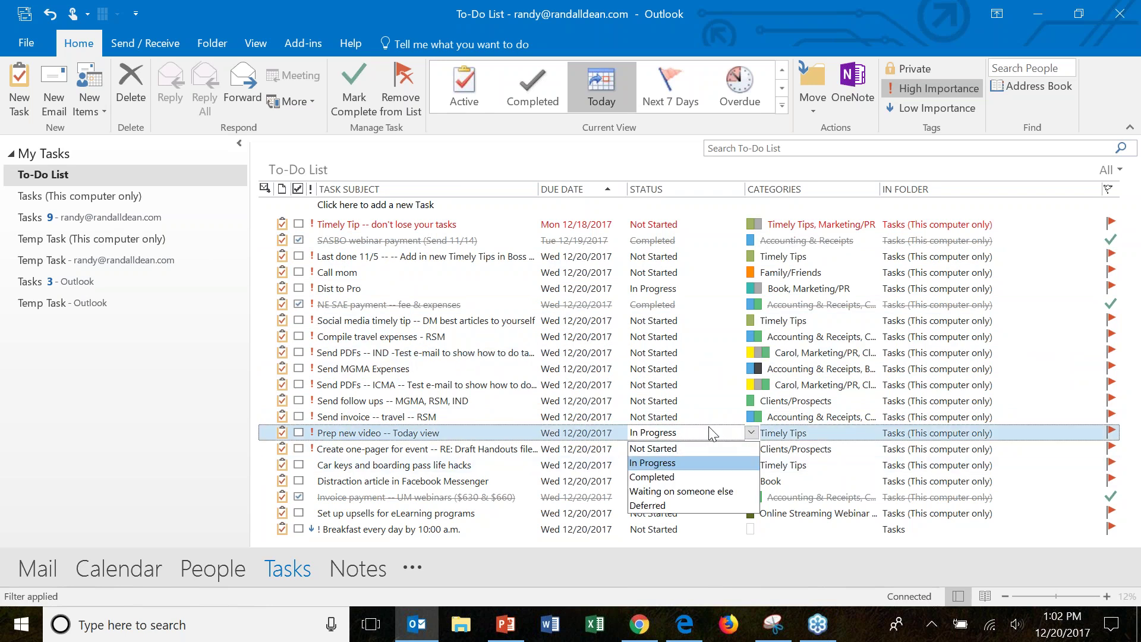
click(662, 475)
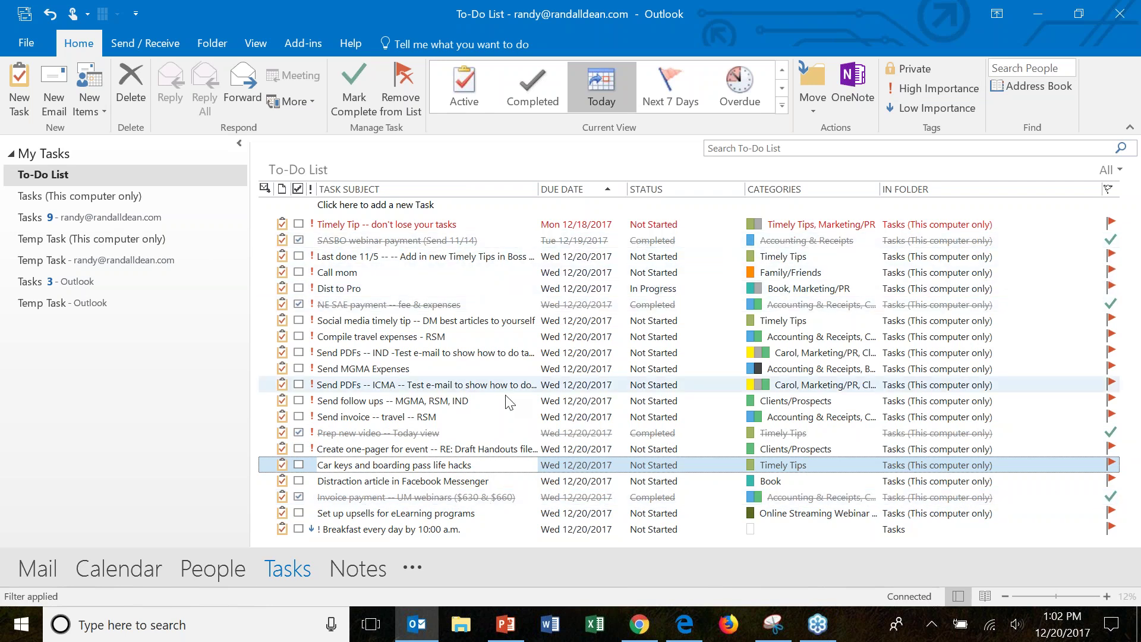
Keep the Car keys task at Normal priority and open it in its own task window
click(310, 463)
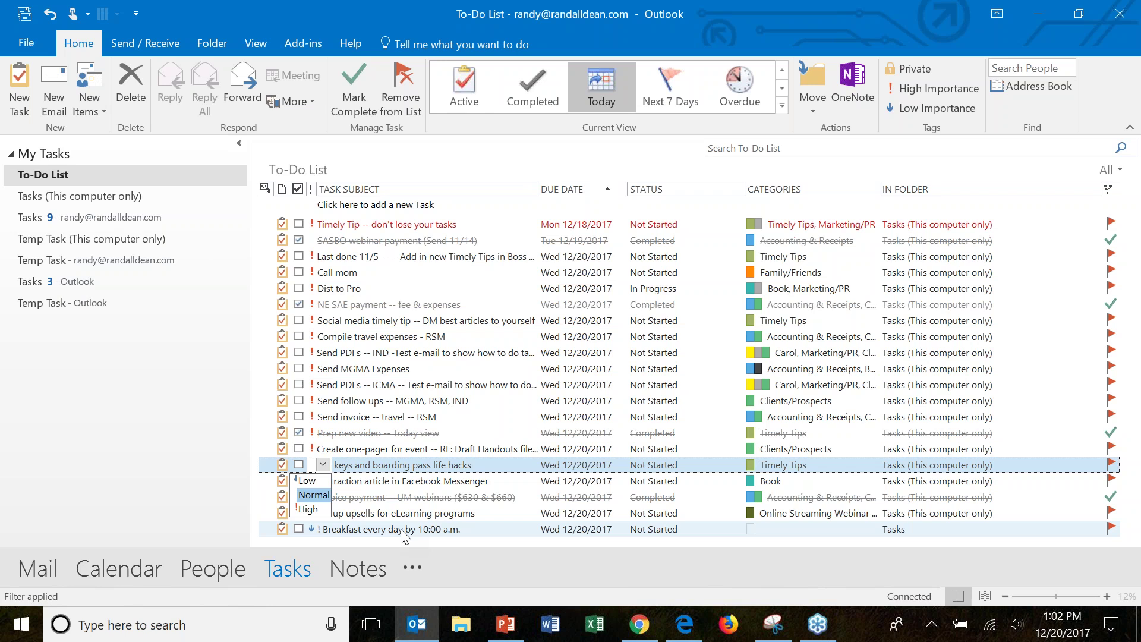
key(Escape)
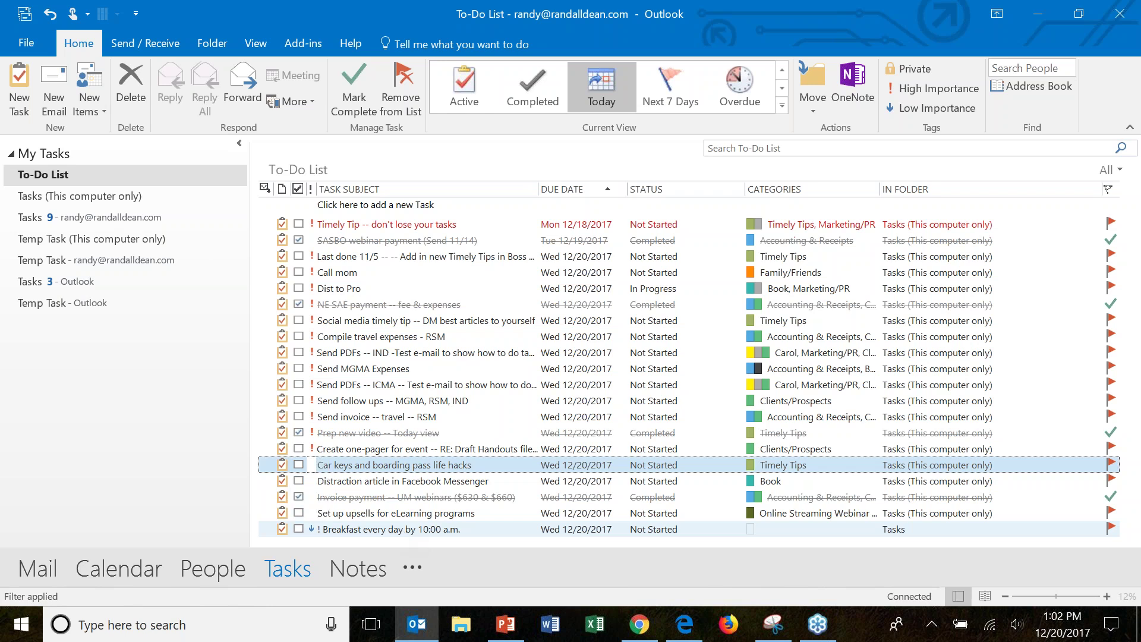
key(Return)
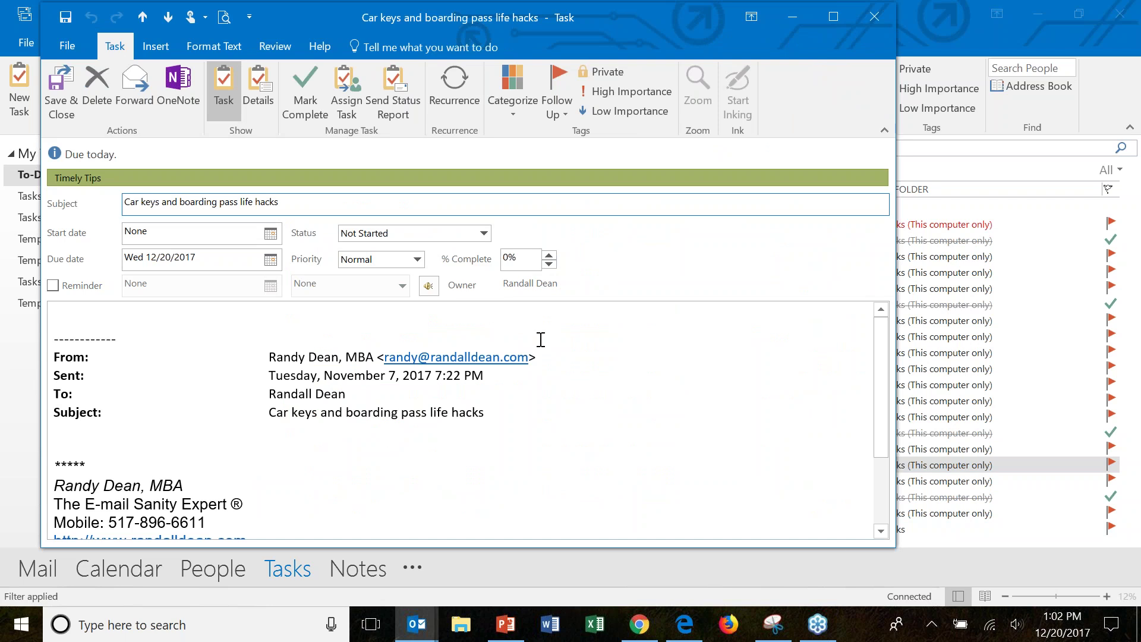
Add the Marketing/PR and person-named categories to the Car keys task, then save and close it
click(515, 118)
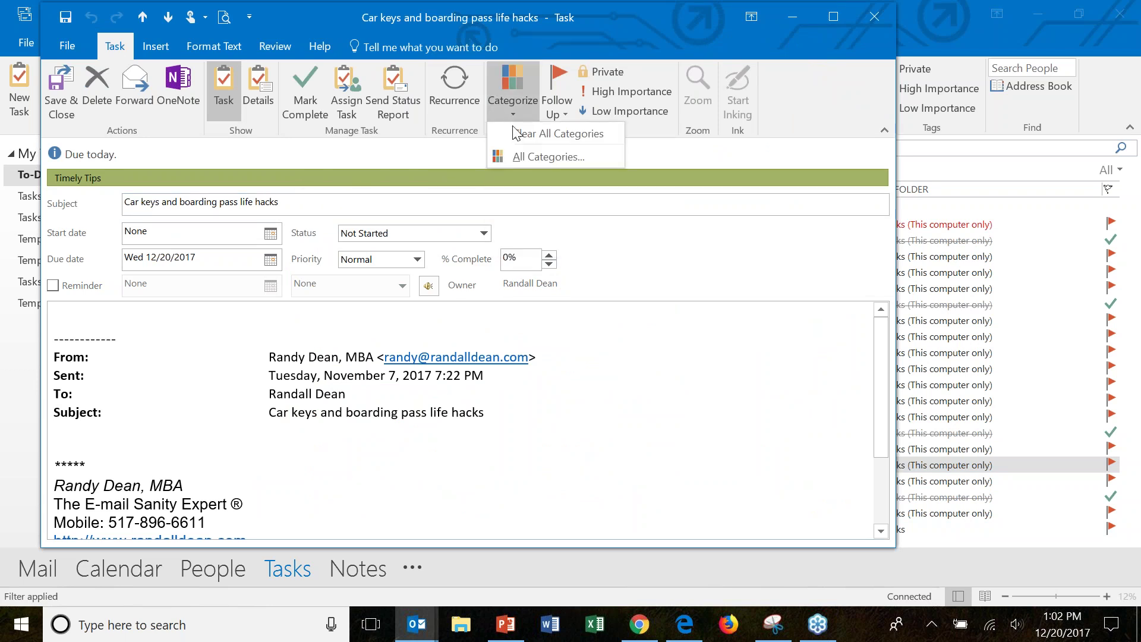
click(509, 157)
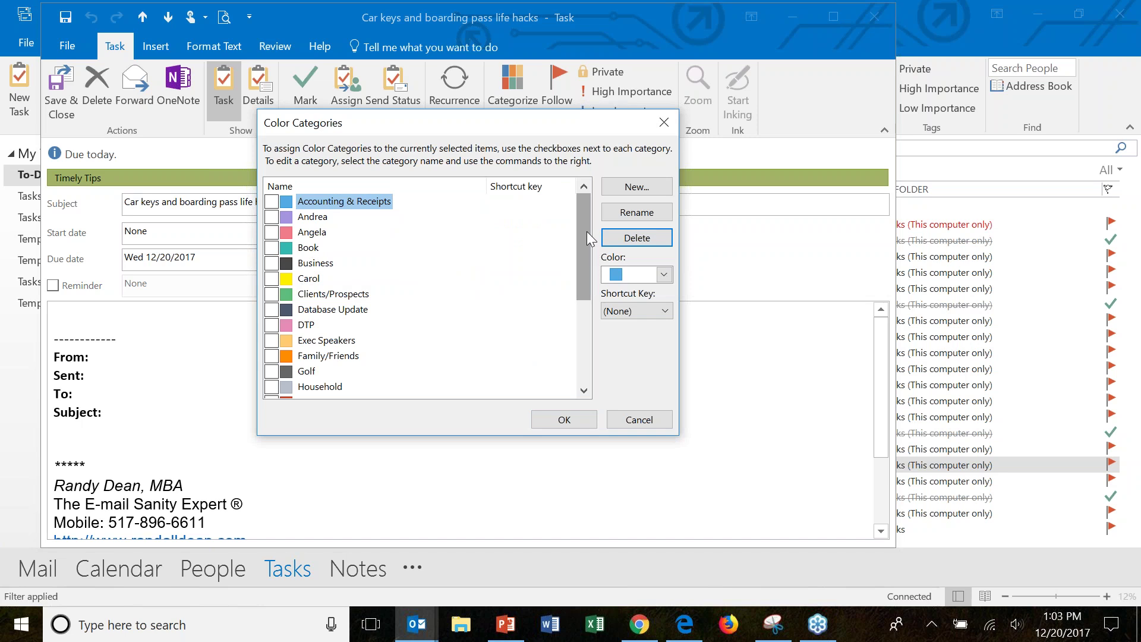
drag(587, 231, 579, 265)
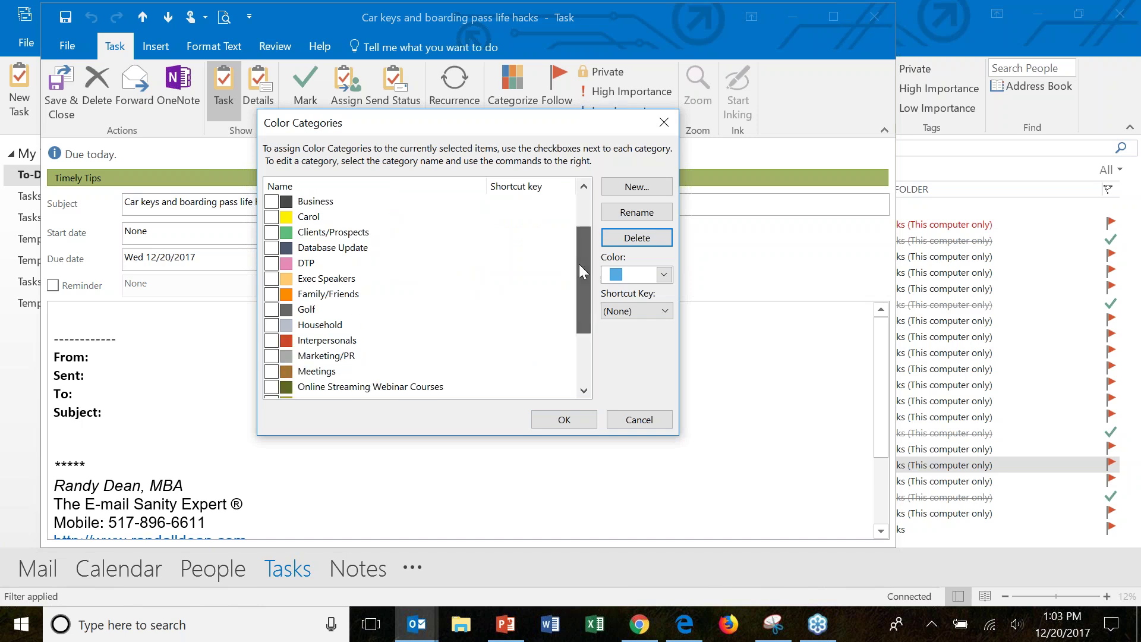
click(272, 355)
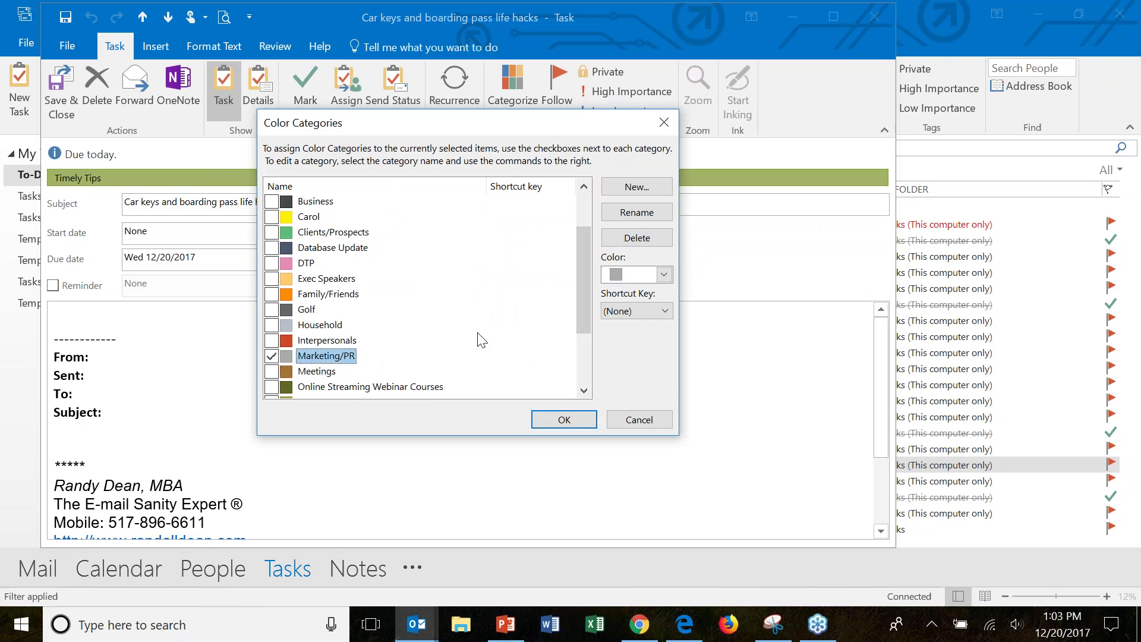
drag(583, 316, 583, 291)
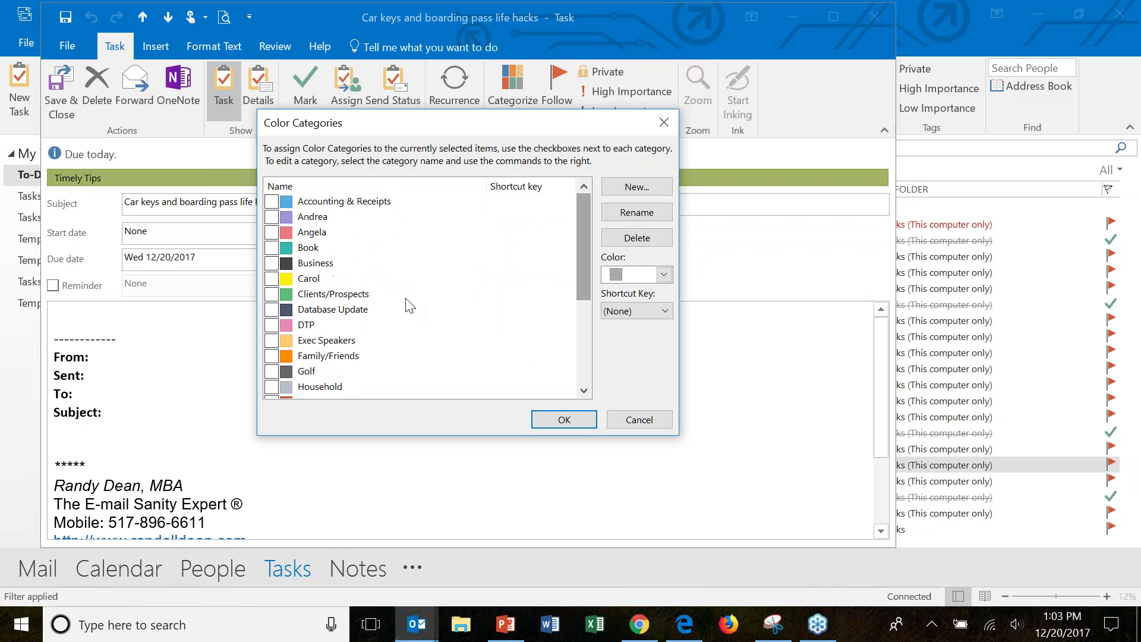
click(271, 278)
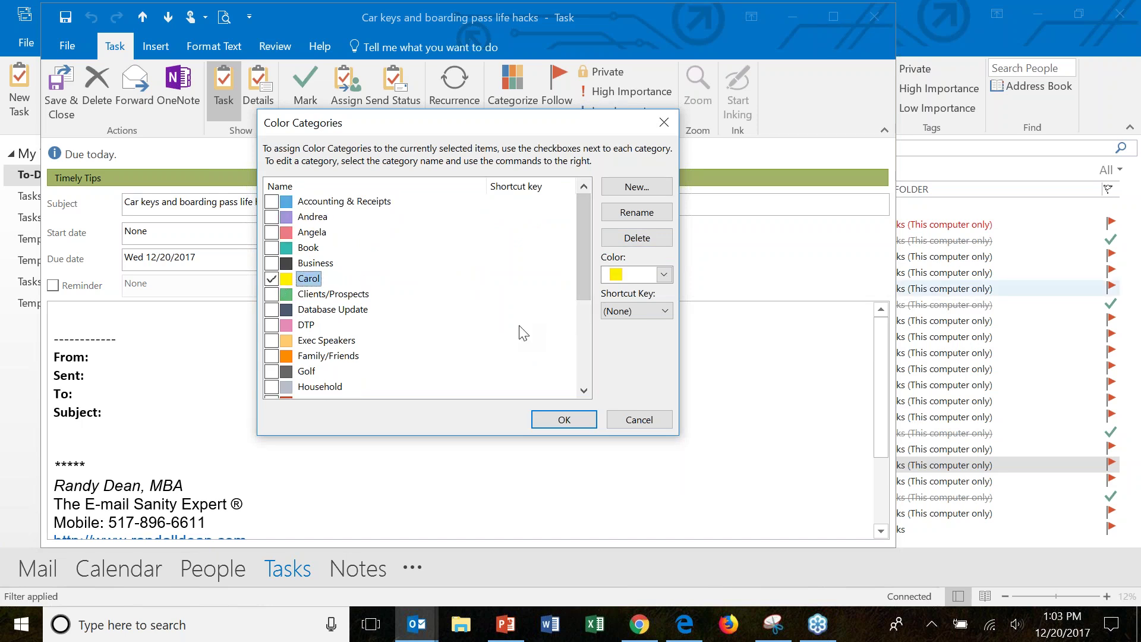
click(564, 421)
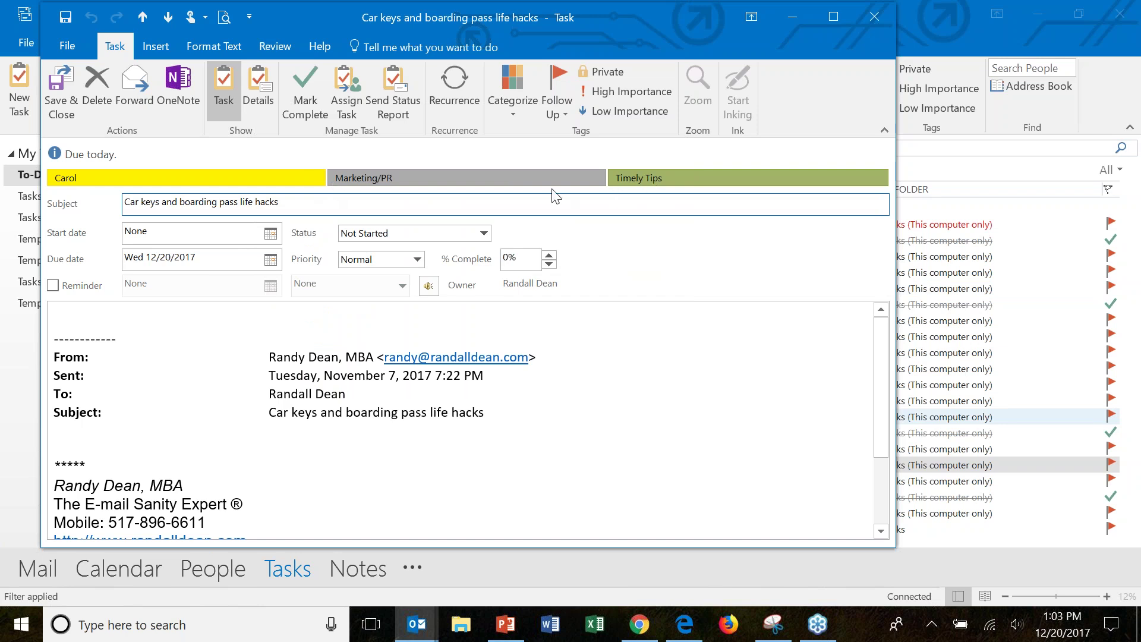
click(62, 100)
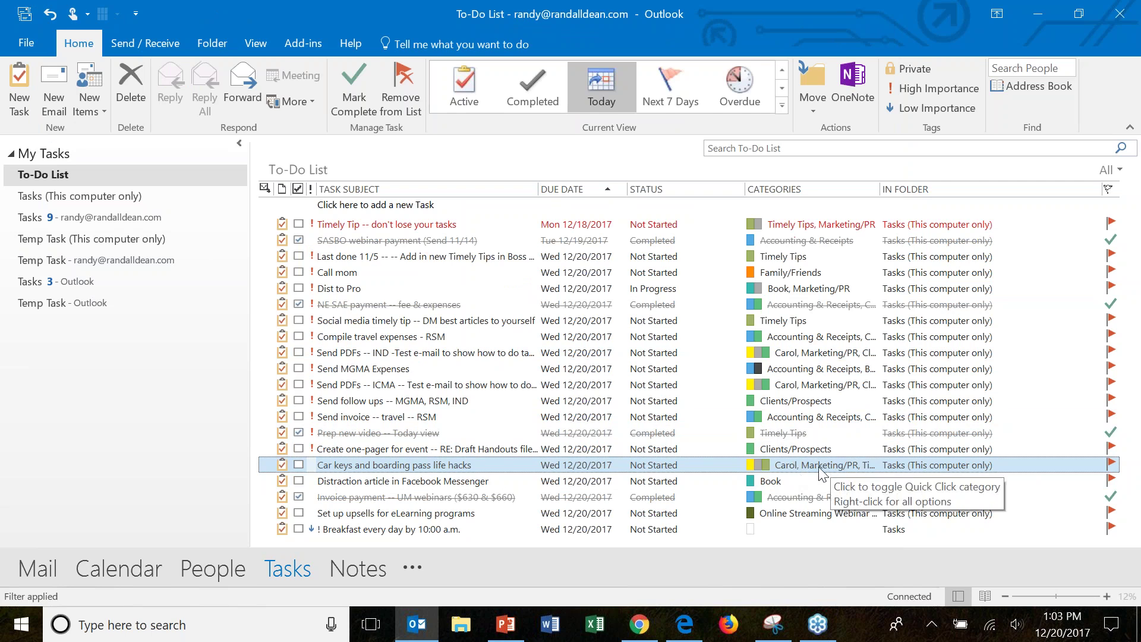
click(504, 528)
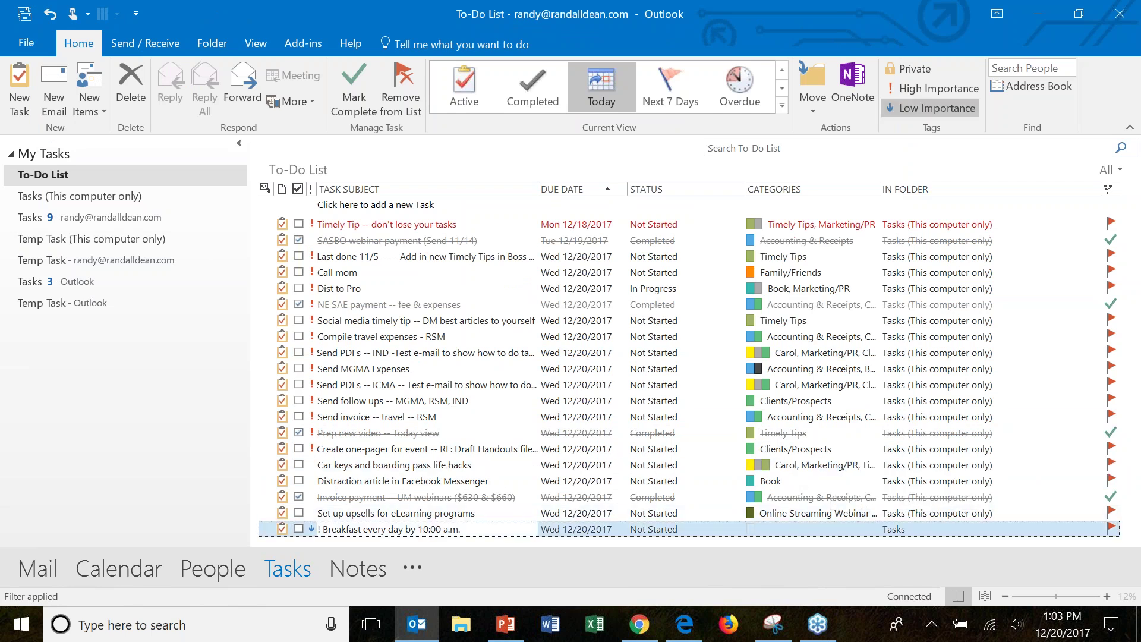
double_click(504, 529)
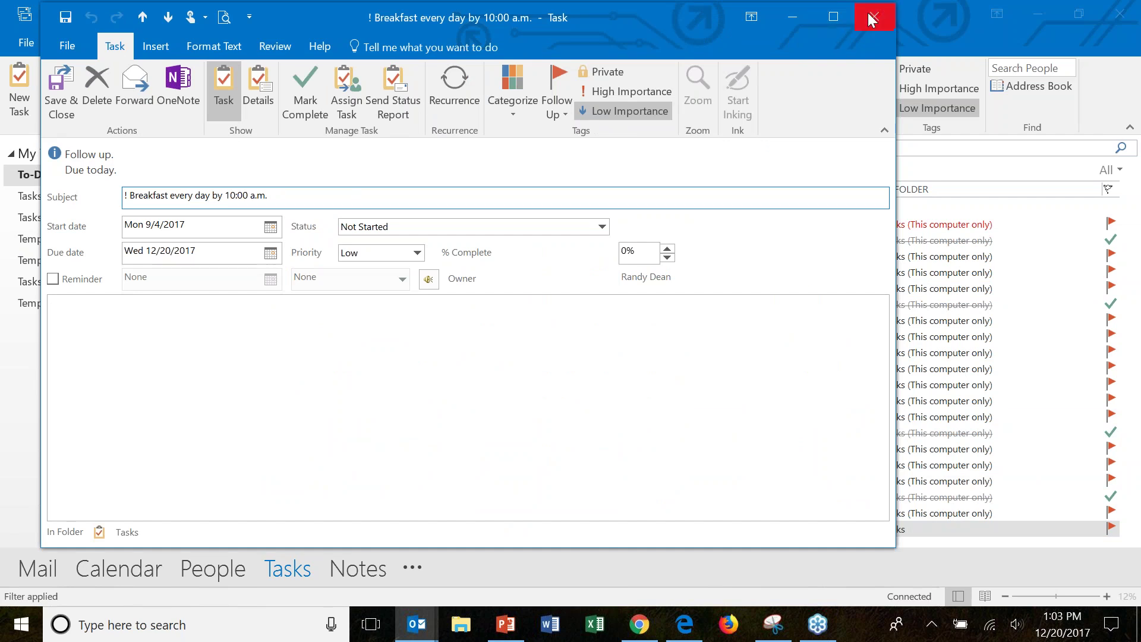
click(181, 316)
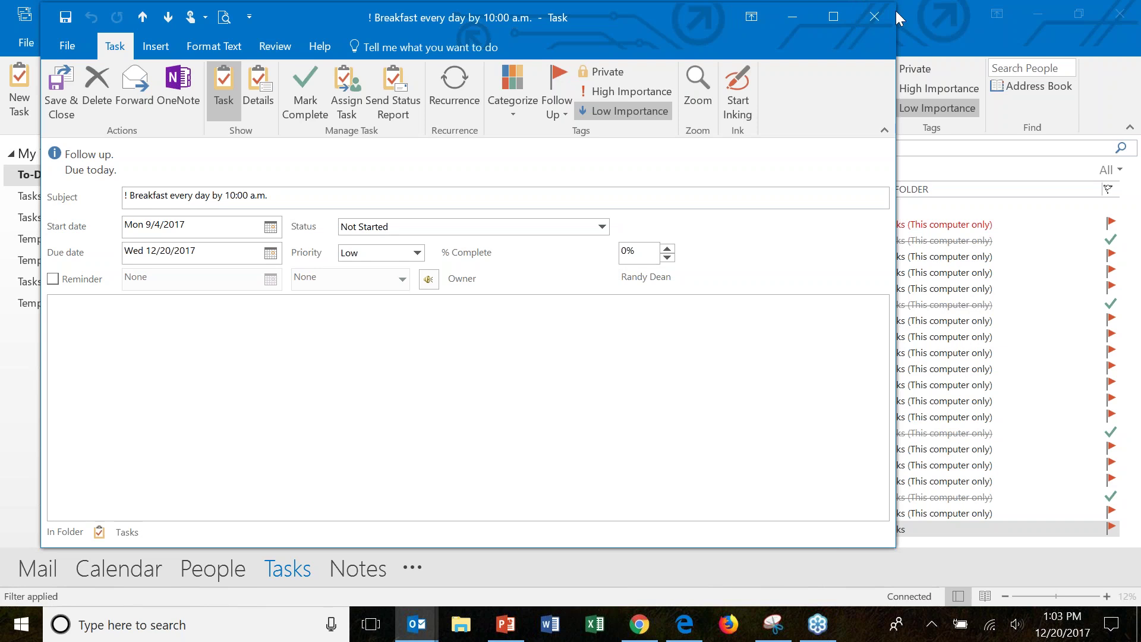
click(874, 16)
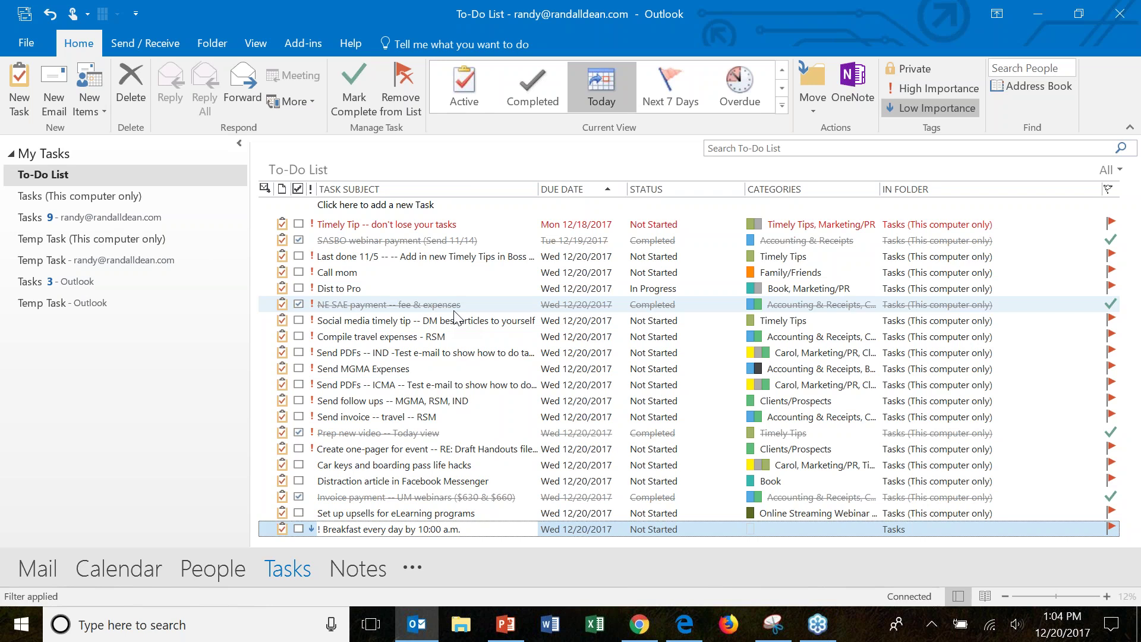
Move the Distraction article and Breakfast every day tasks' due dates to 12/21
click(616, 482)
click(633, 480)
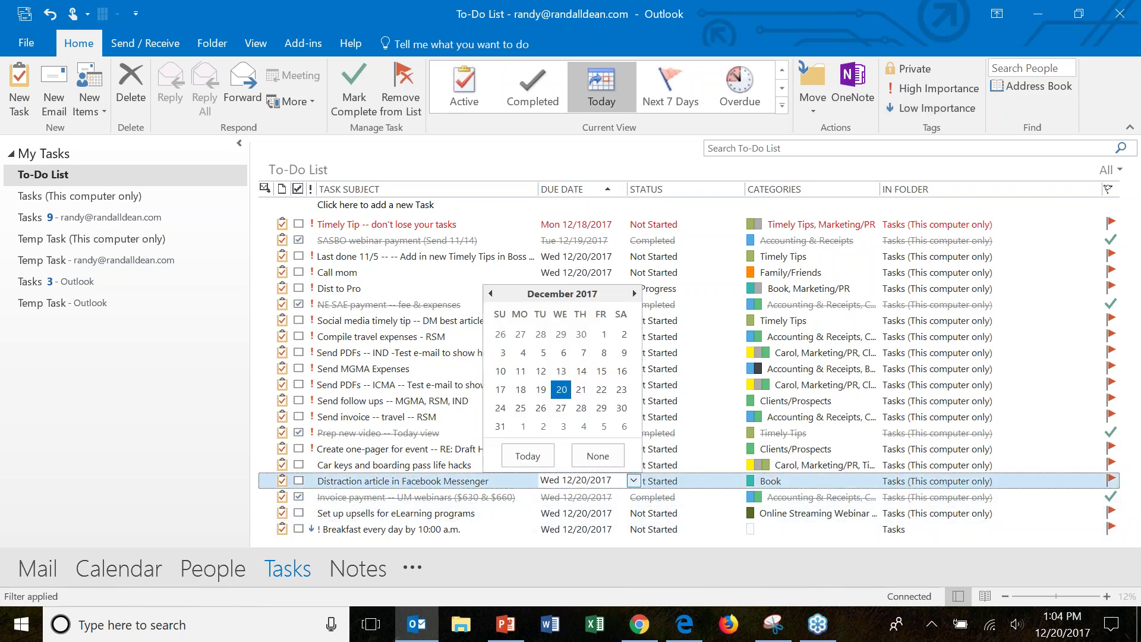
click(583, 391)
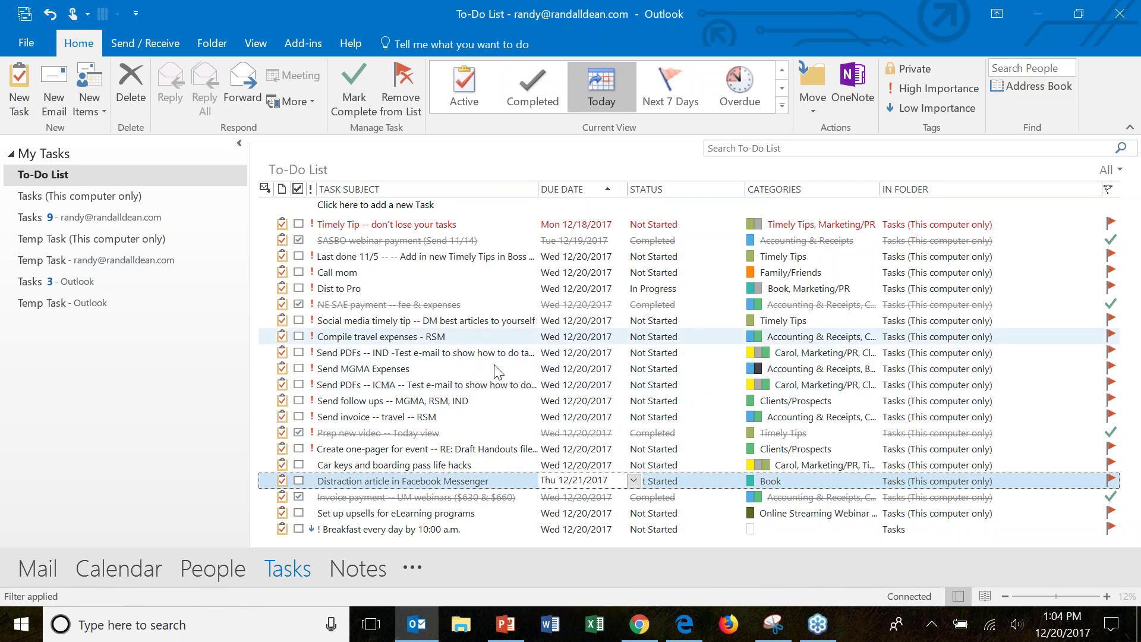
click(518, 415)
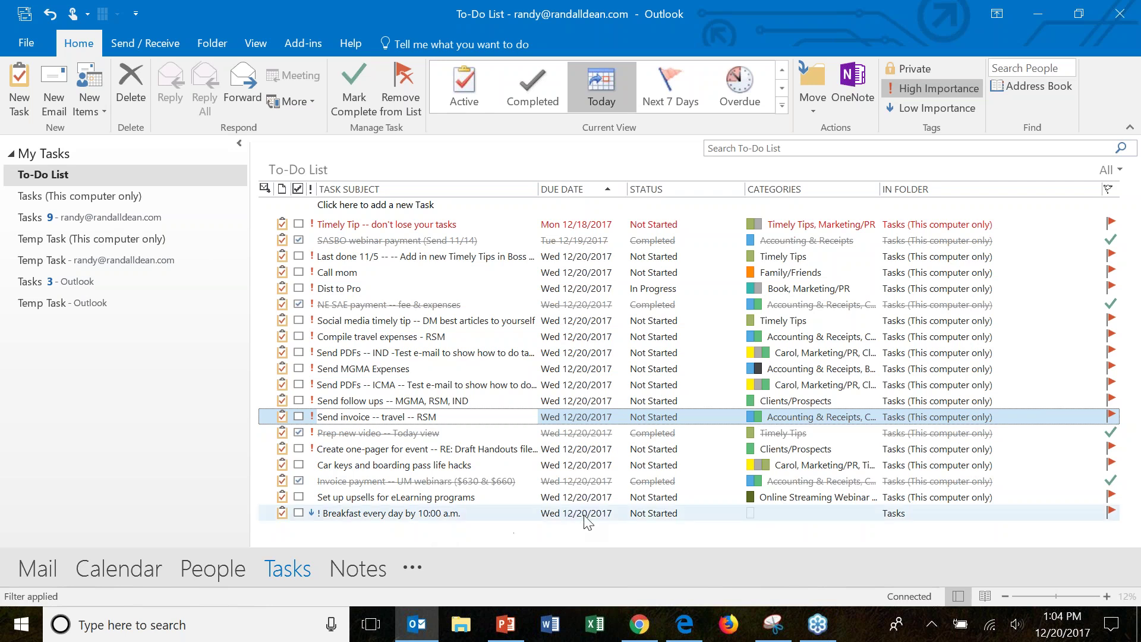
click(601, 513)
click(634, 512)
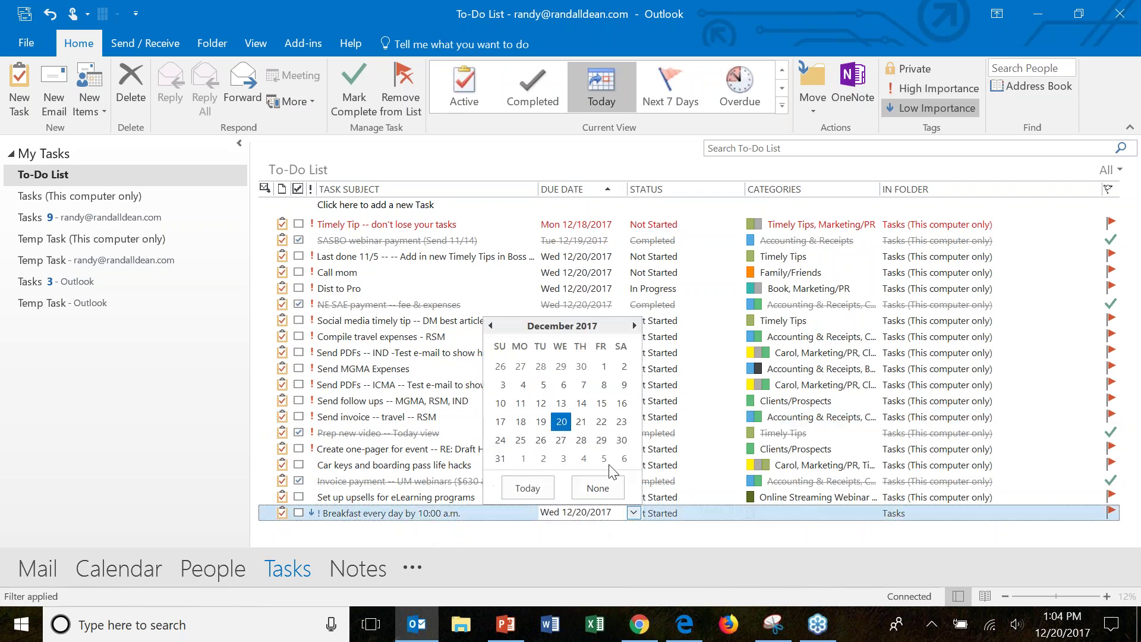
click(590, 434)
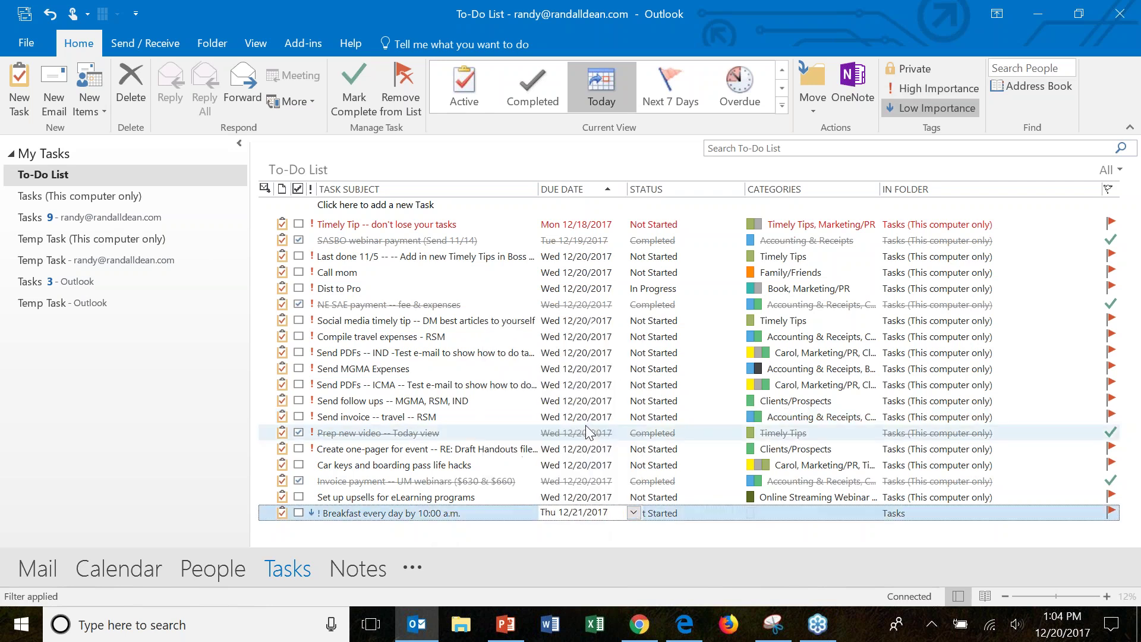
click(495, 389)
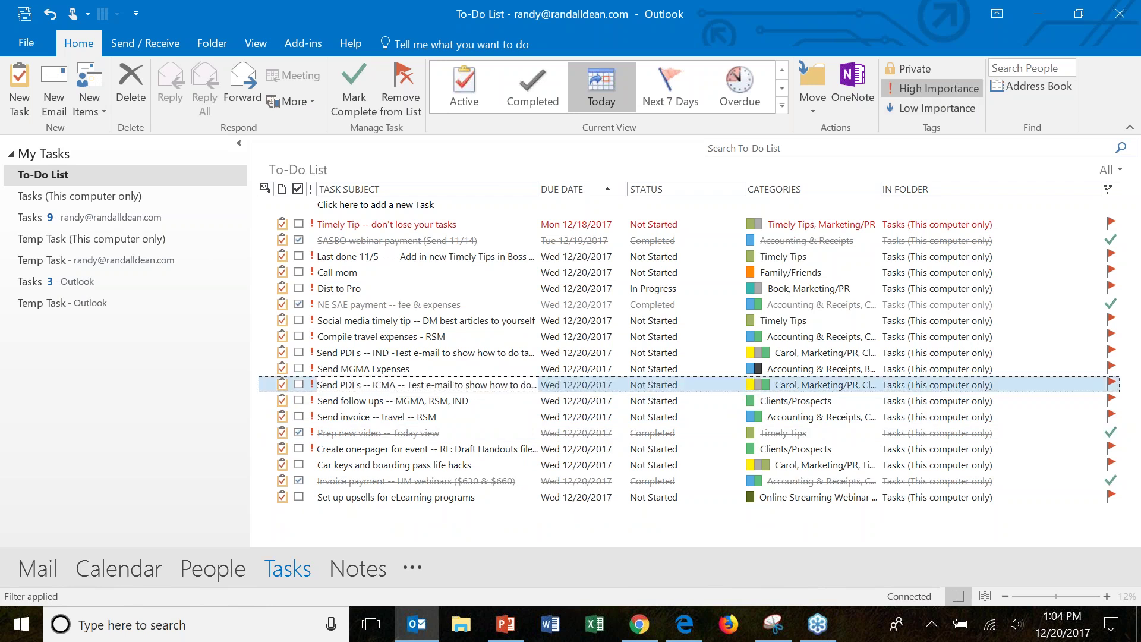
Move the eLearning upsells and Social media timely tip tasks' due dates to Thu 12/21/2017
click(595, 497)
click(635, 498)
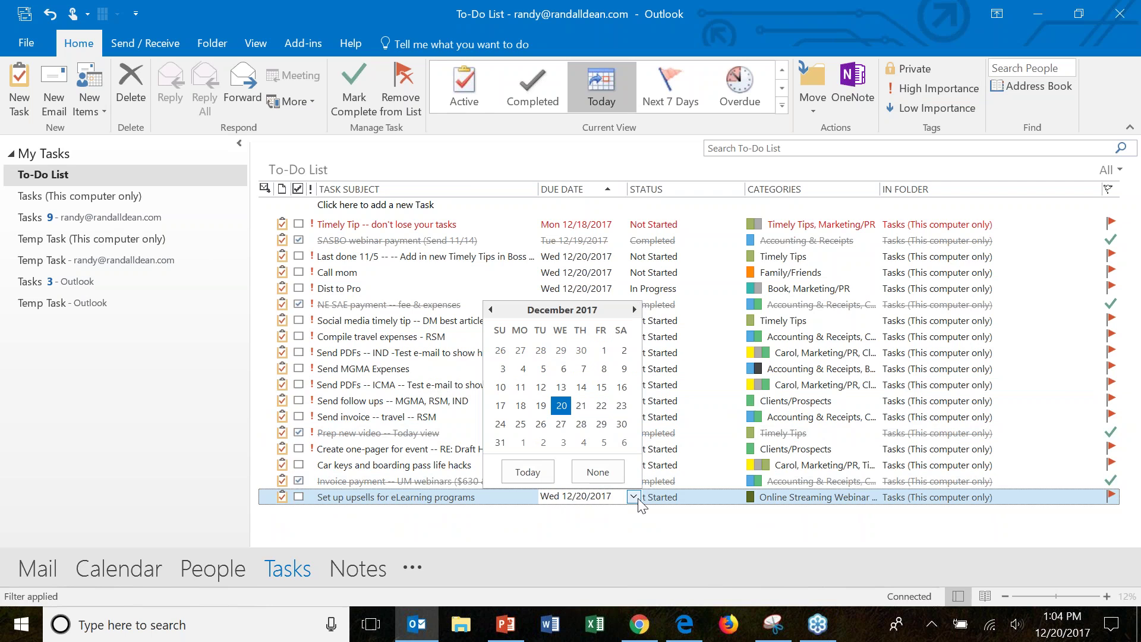
click(581, 406)
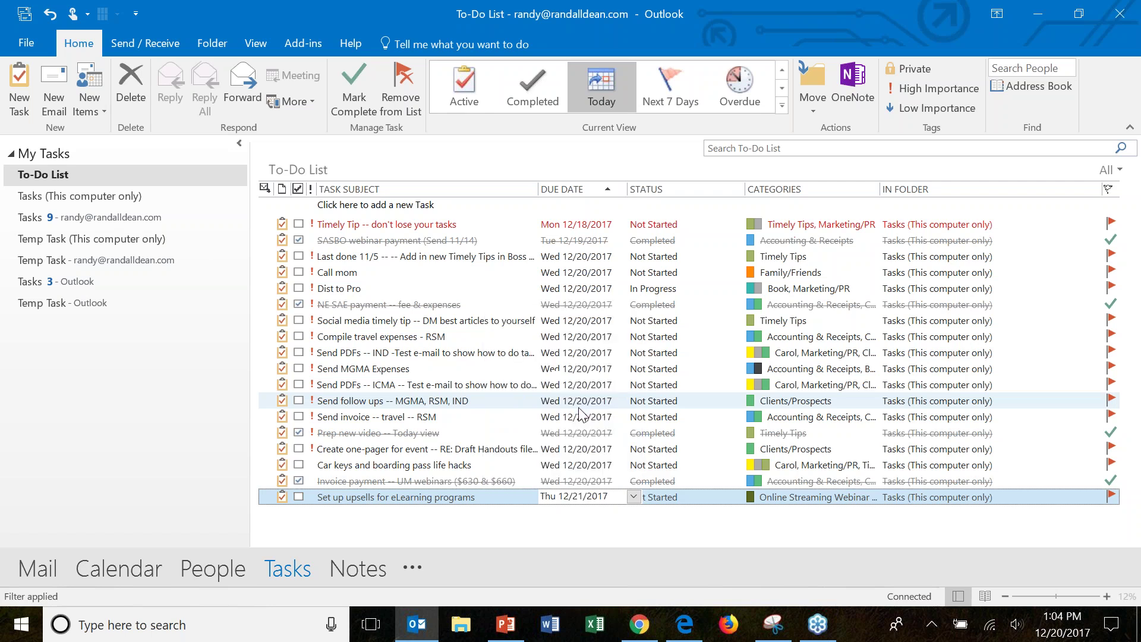
click(392, 353)
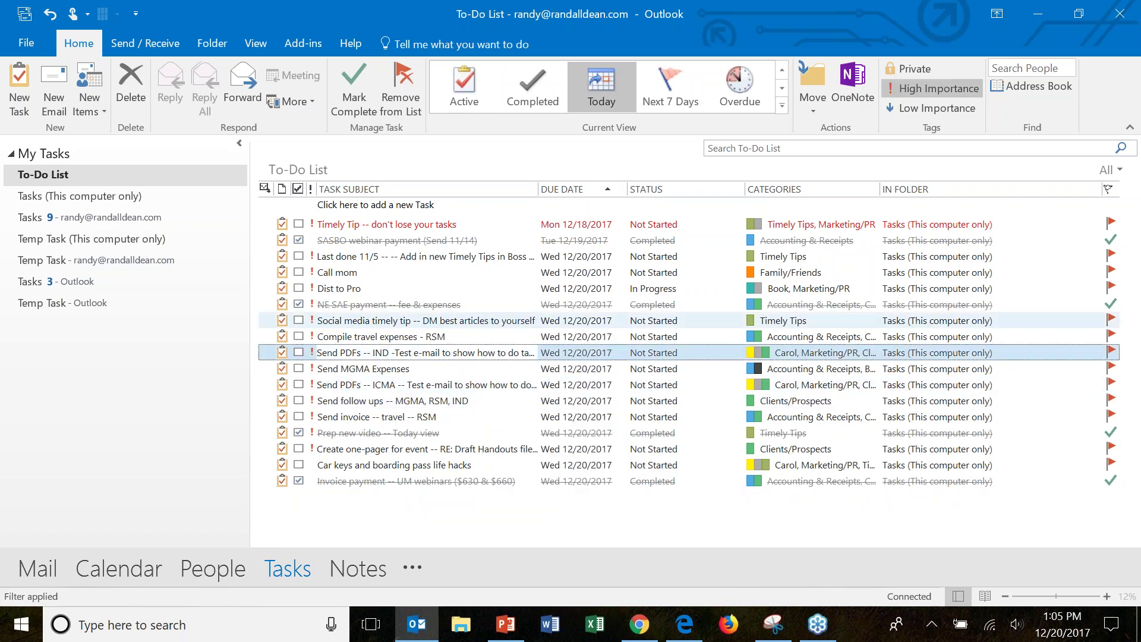
click(592, 321)
click(633, 320)
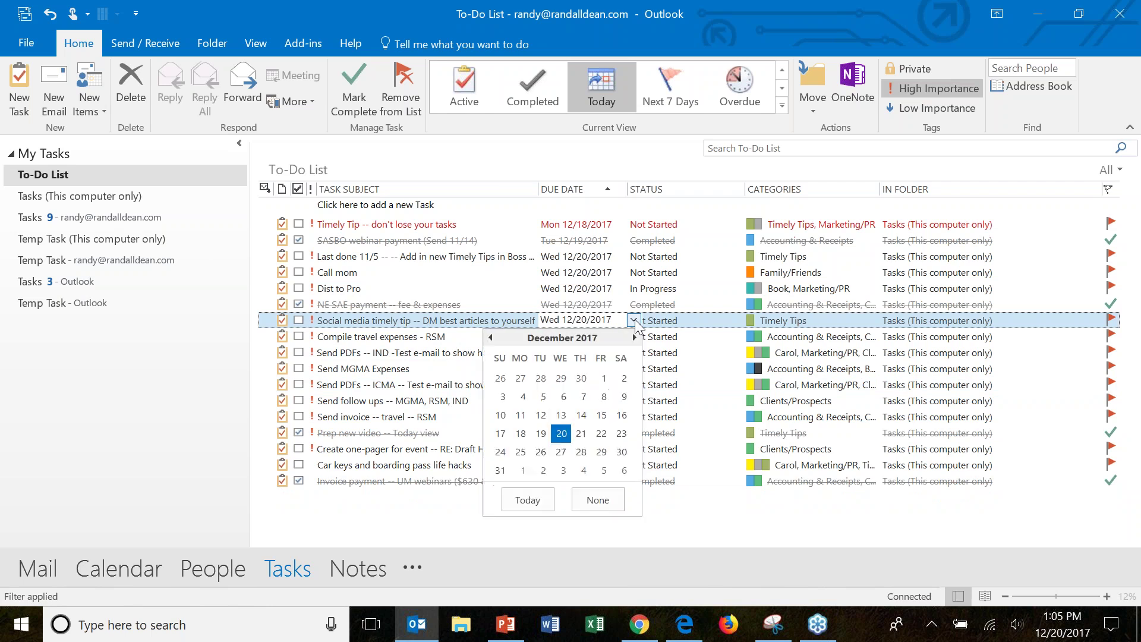
click(583, 433)
click(501, 386)
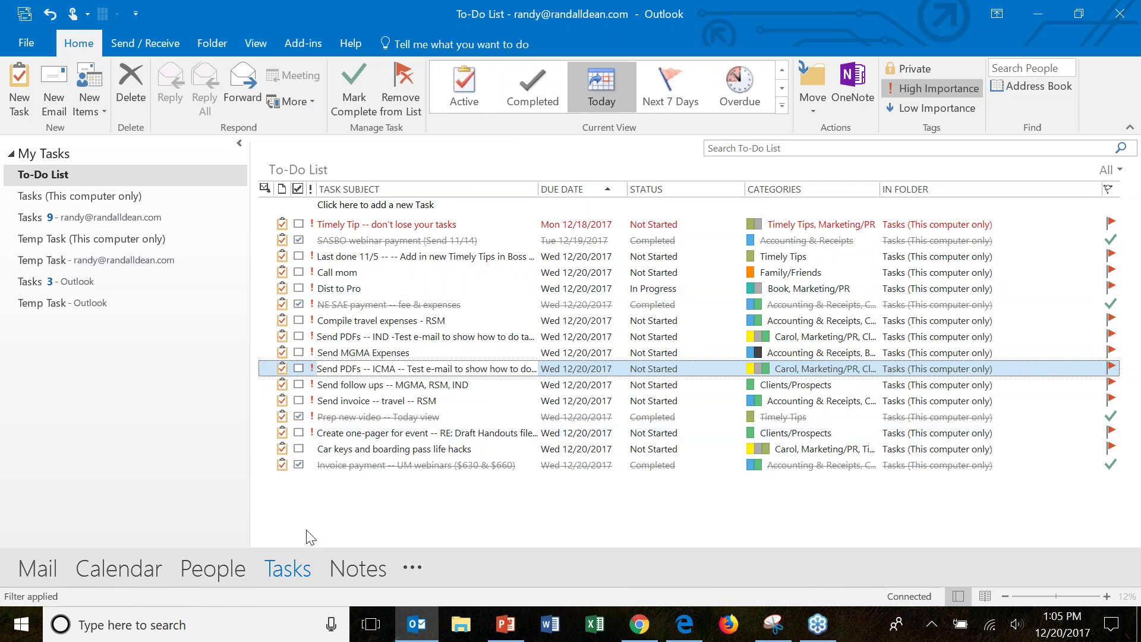
mouse_move(302, 572)
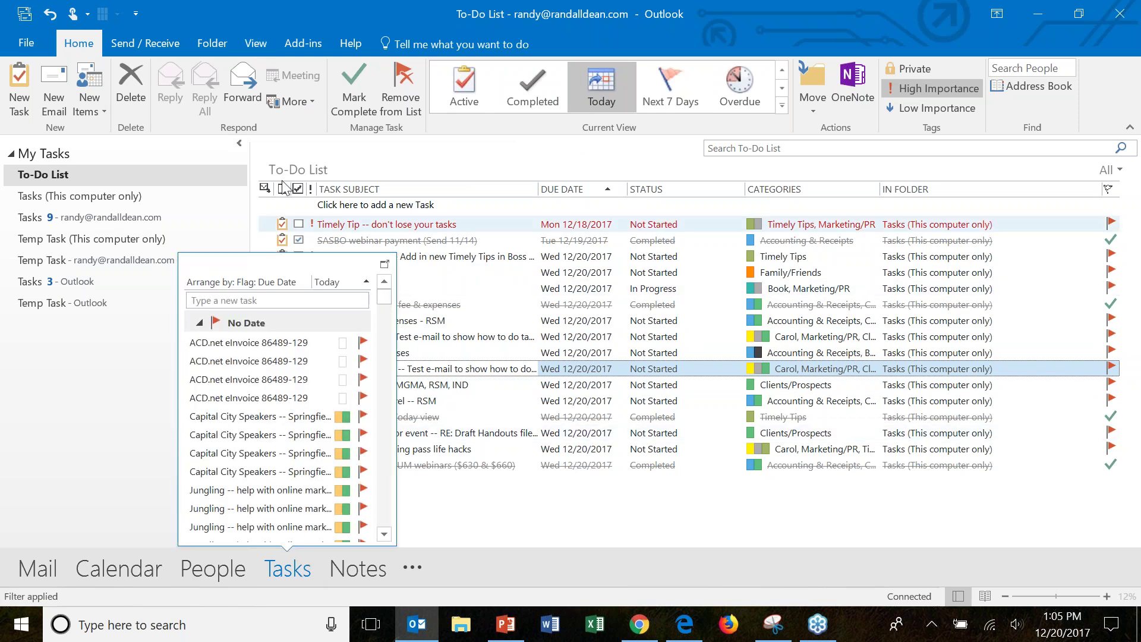
Browse the View tab's Change View gallery, then close it without switching views
click(258, 45)
click(16, 102)
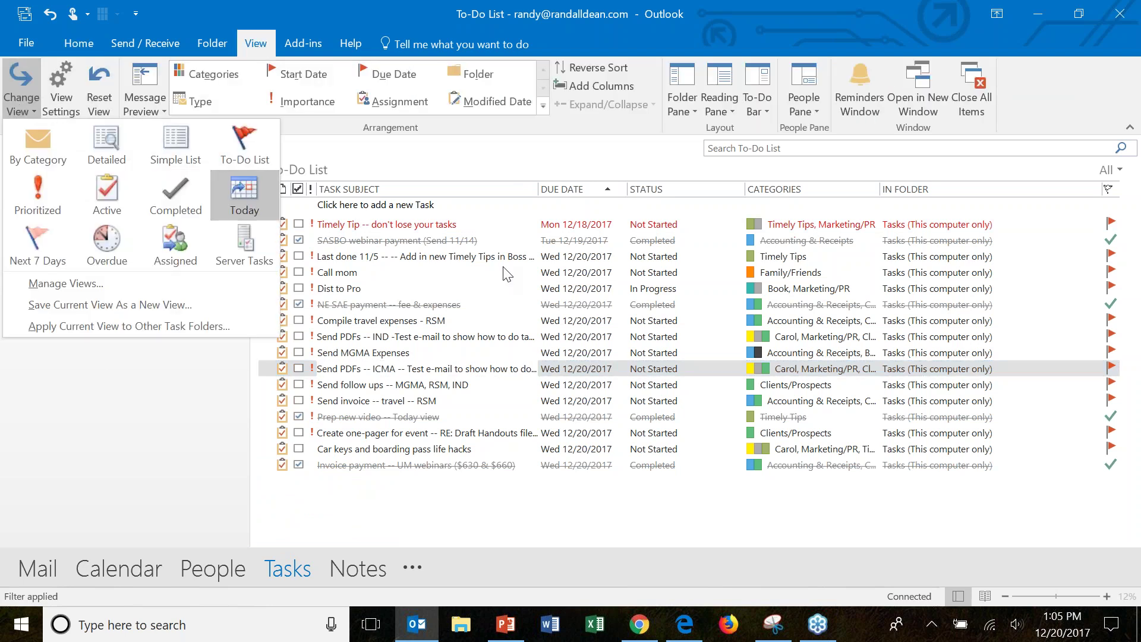
click(552, 331)
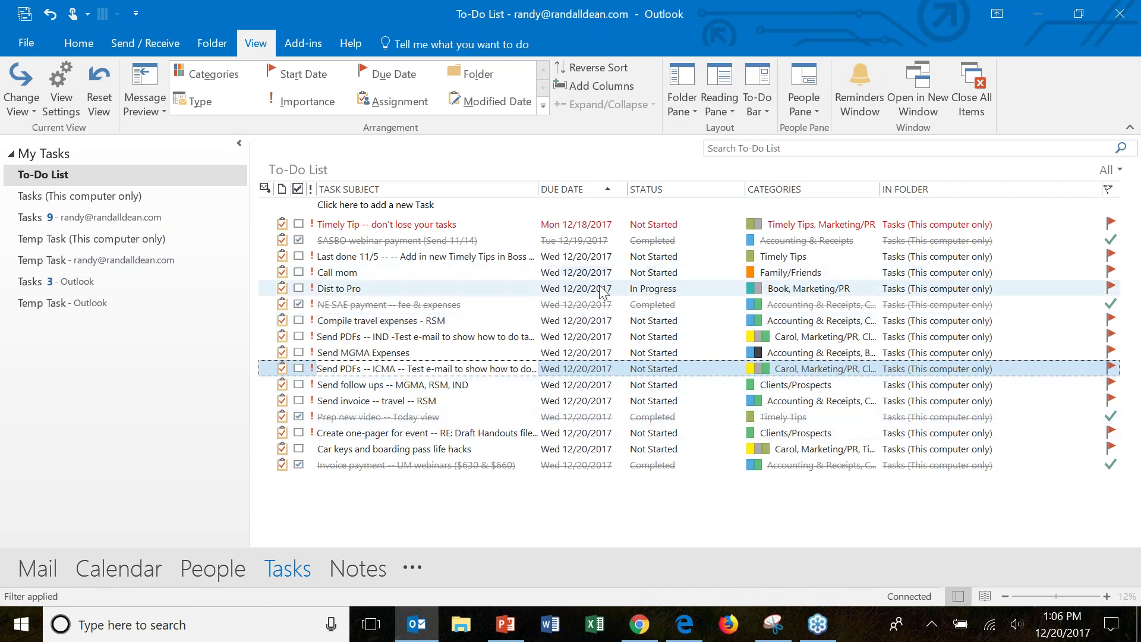
Set the Dist to Pro task's due date to the 21st, removing it from today's list
click(574, 288)
click(633, 287)
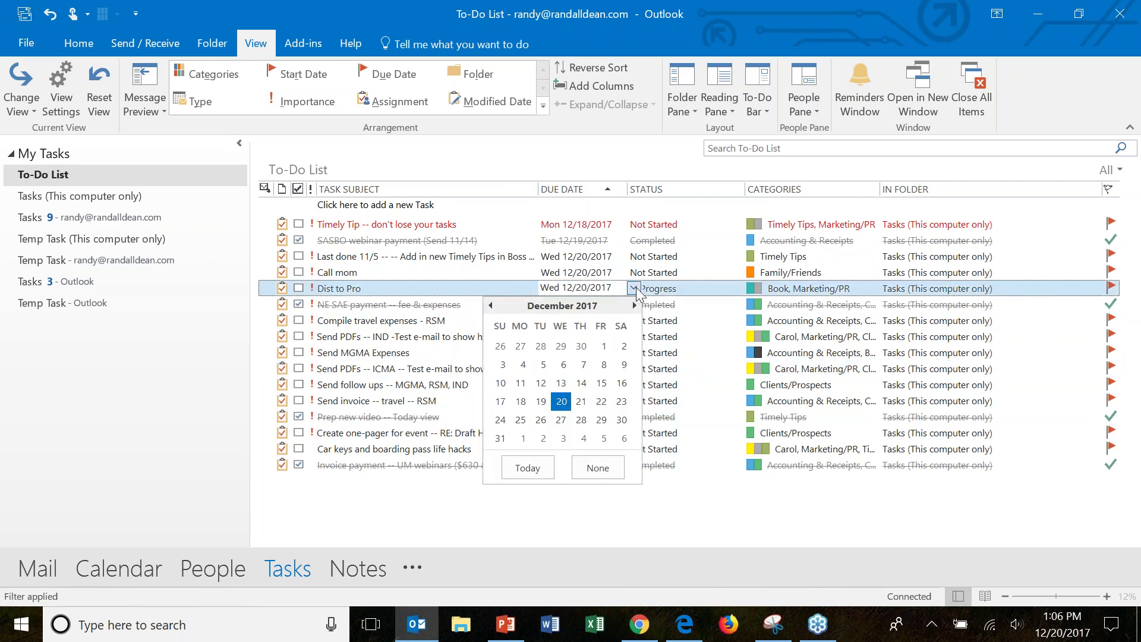
click(578, 397)
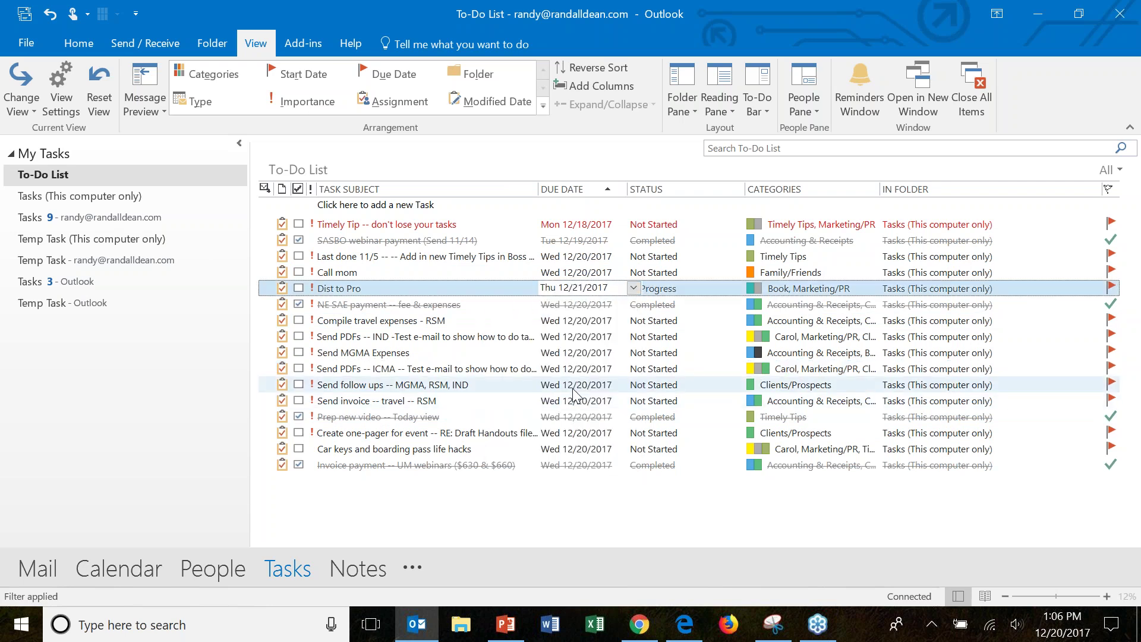
click(575, 391)
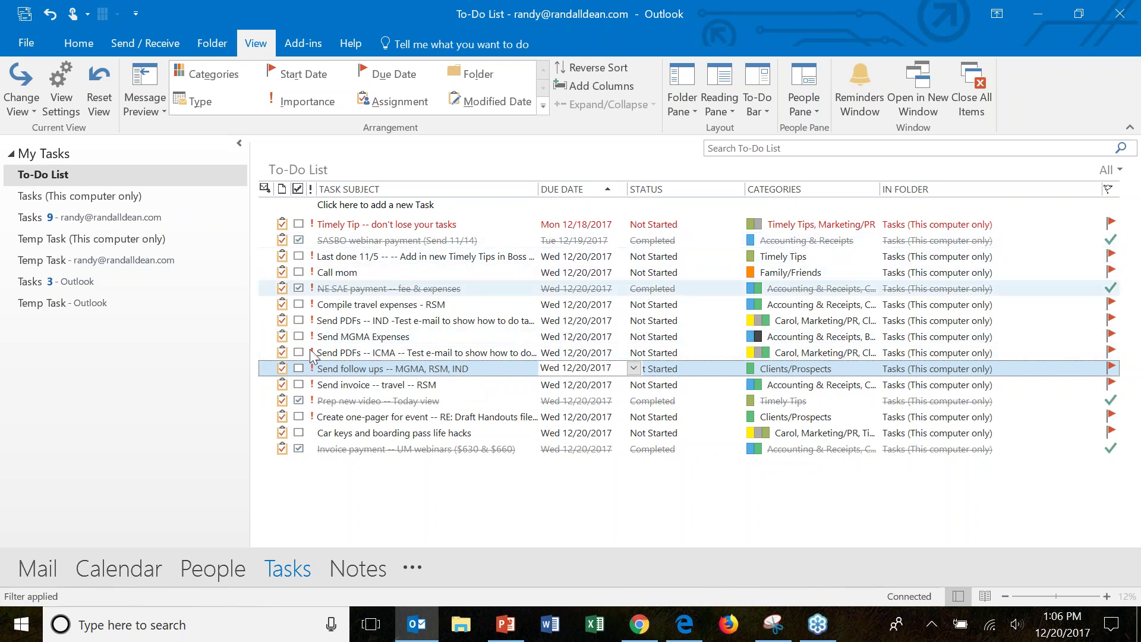
Set the event one-pager task's priority to Low
click(313, 417)
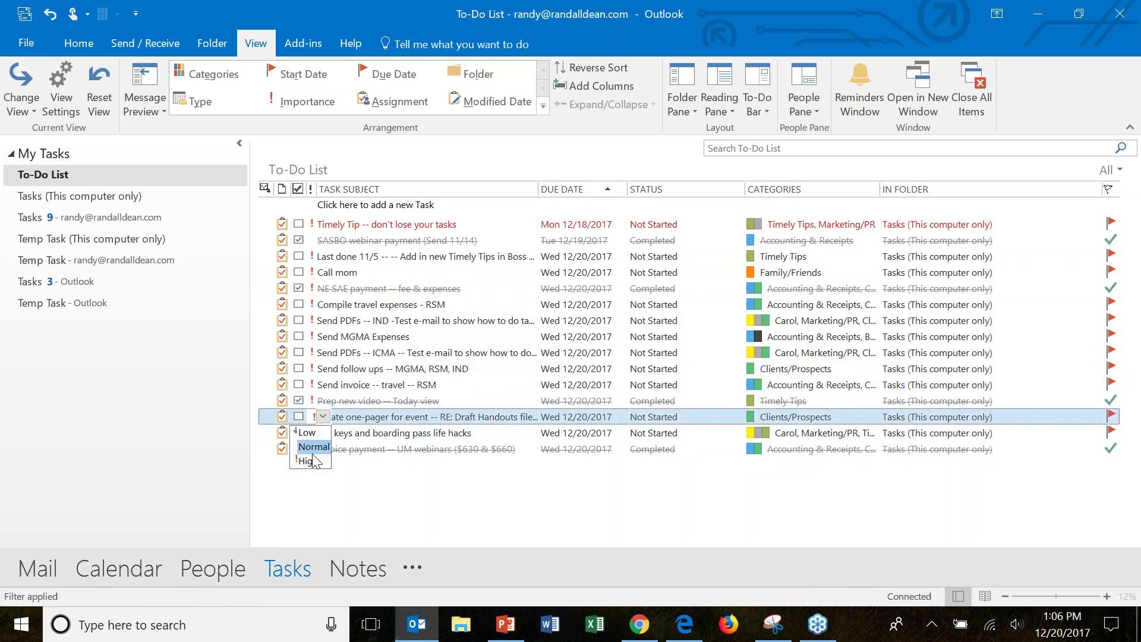
click(313, 433)
click(404, 369)
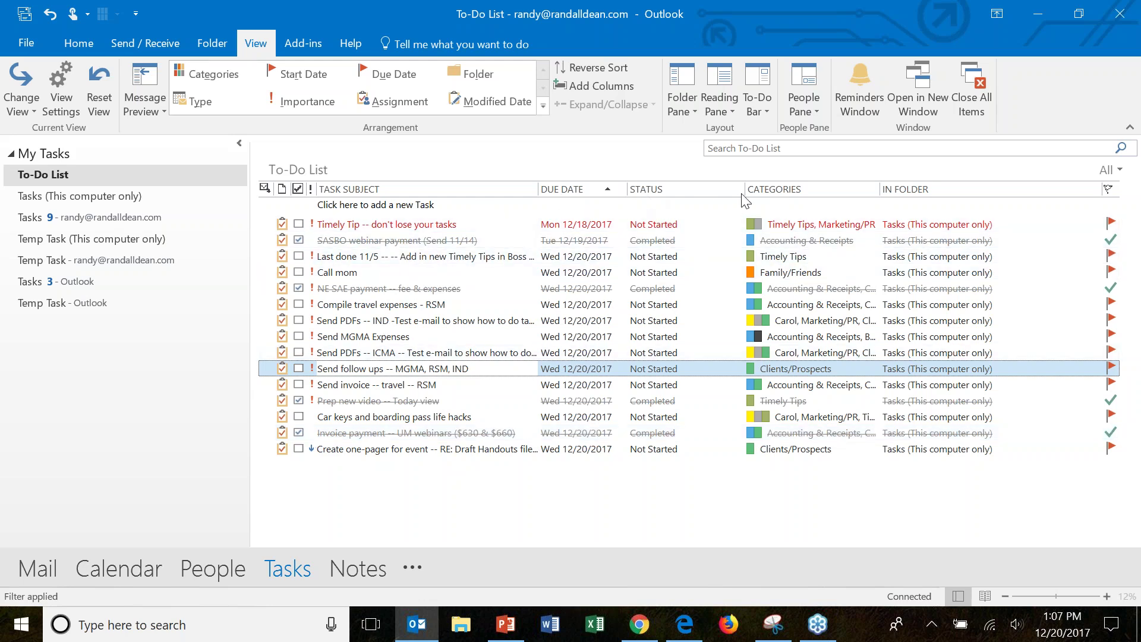
right_click(408, 194)
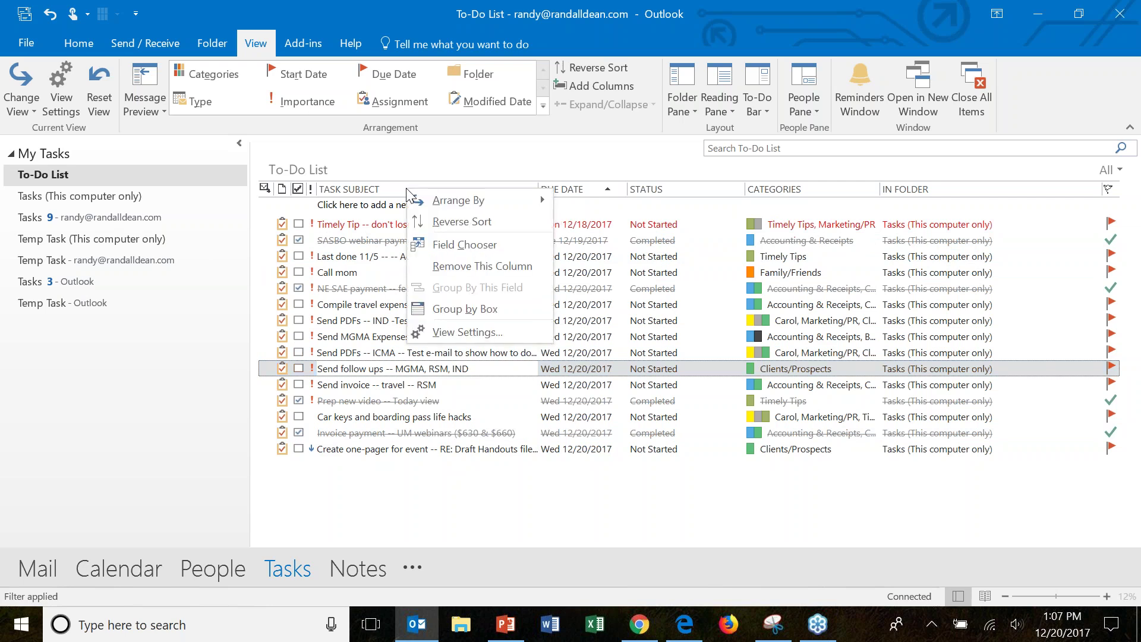
click(465, 244)
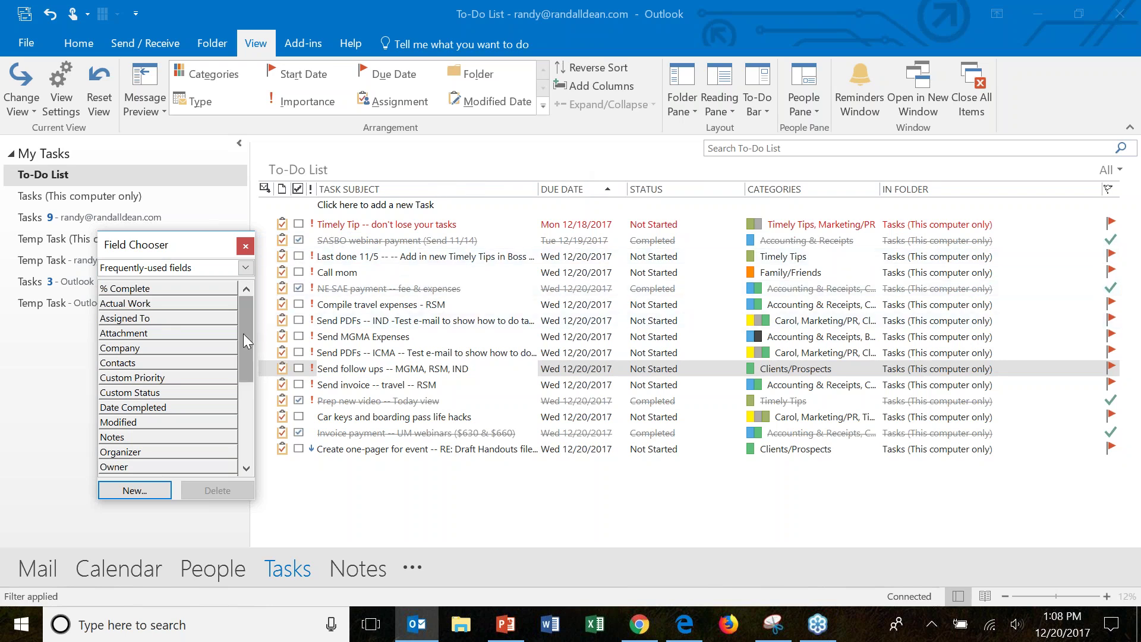
drag(243, 334, 241, 361)
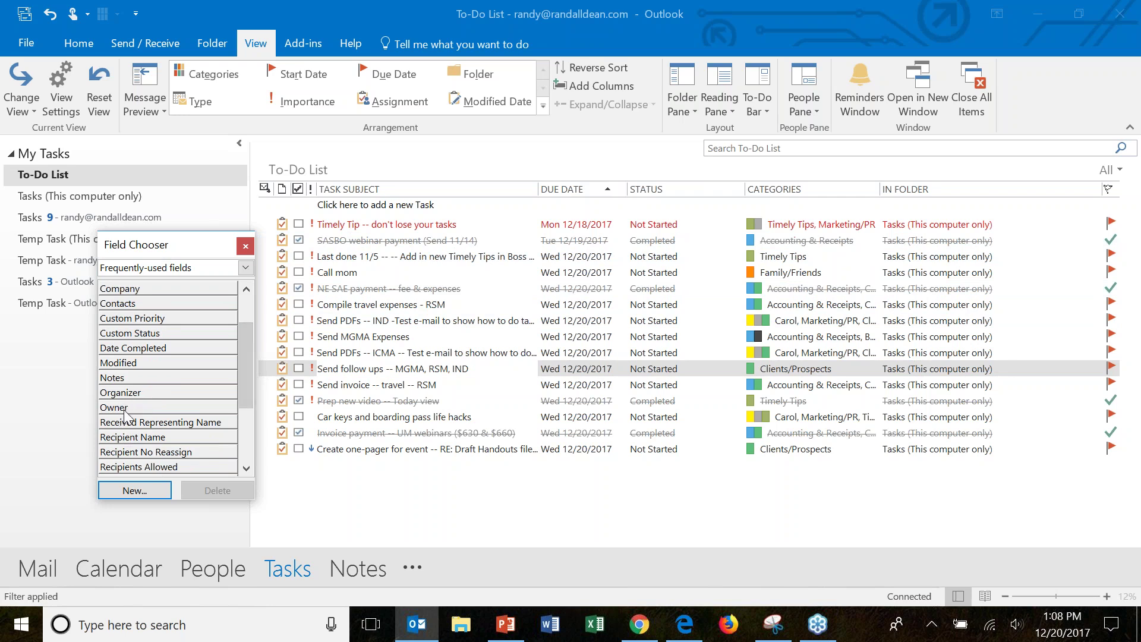
click(125, 410)
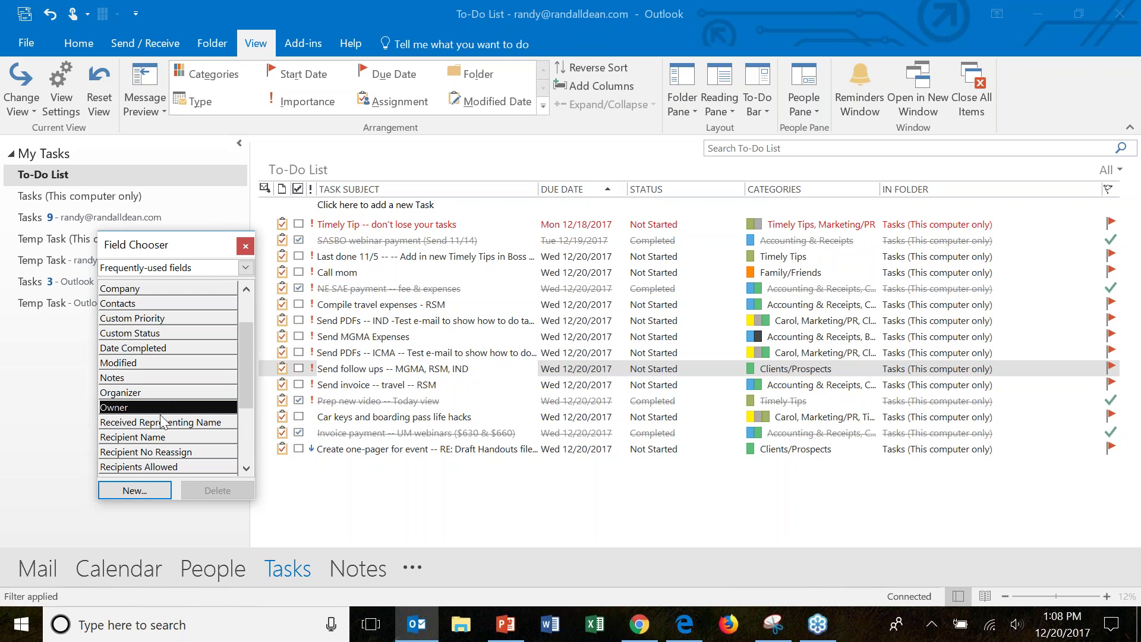
click(246, 246)
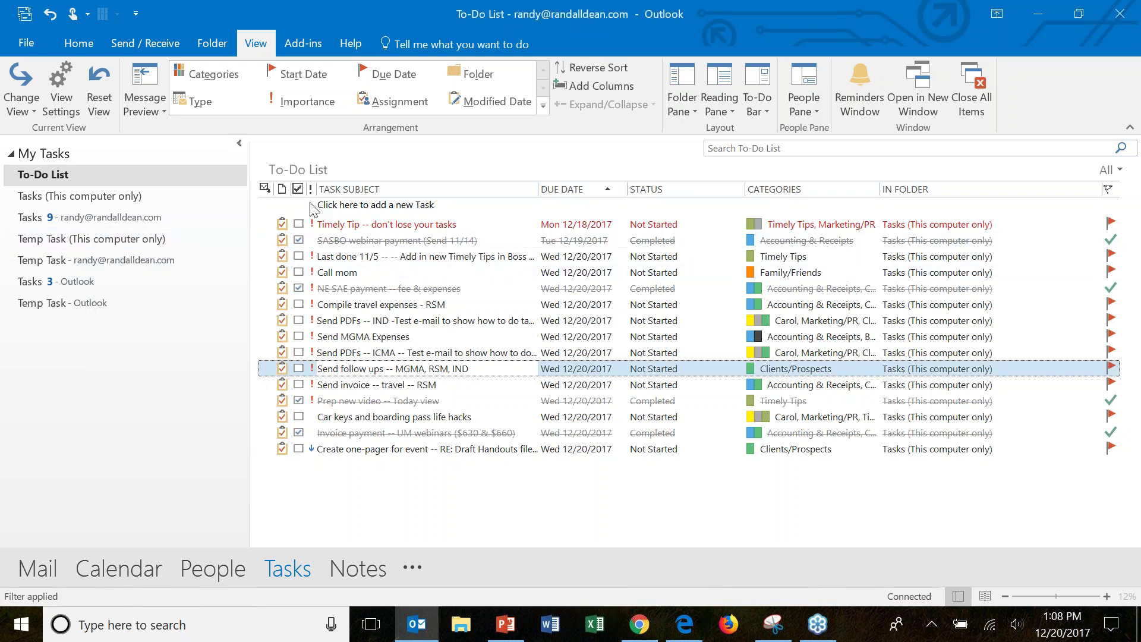
Bring up the Today view's View Settings from the column header's Arrange By menu
right_click(431, 187)
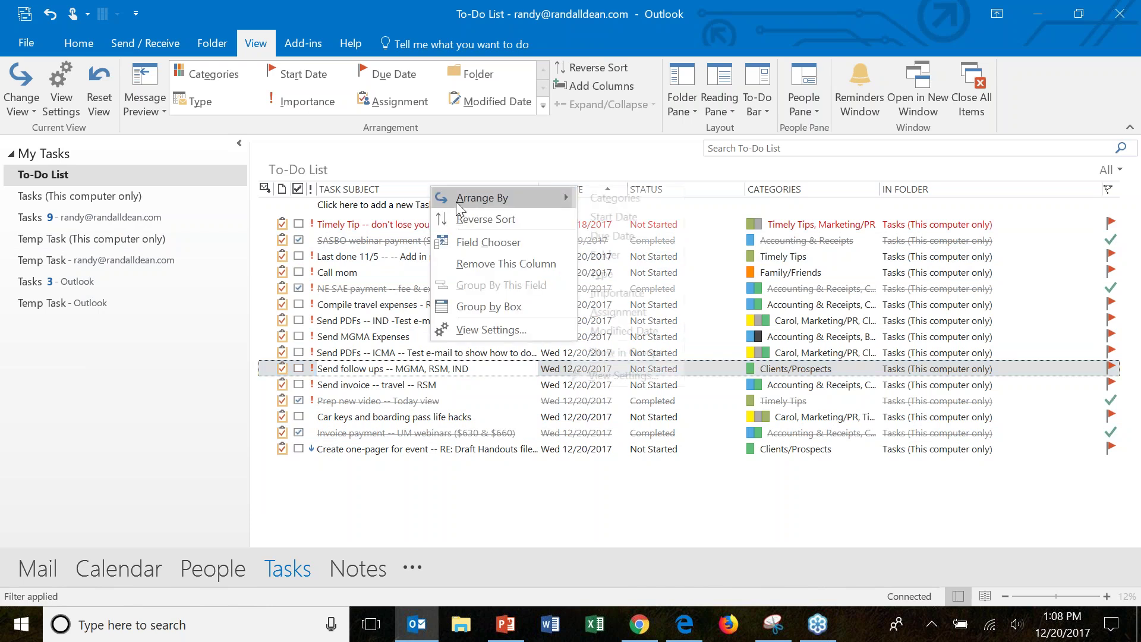
mouse_move(498, 198)
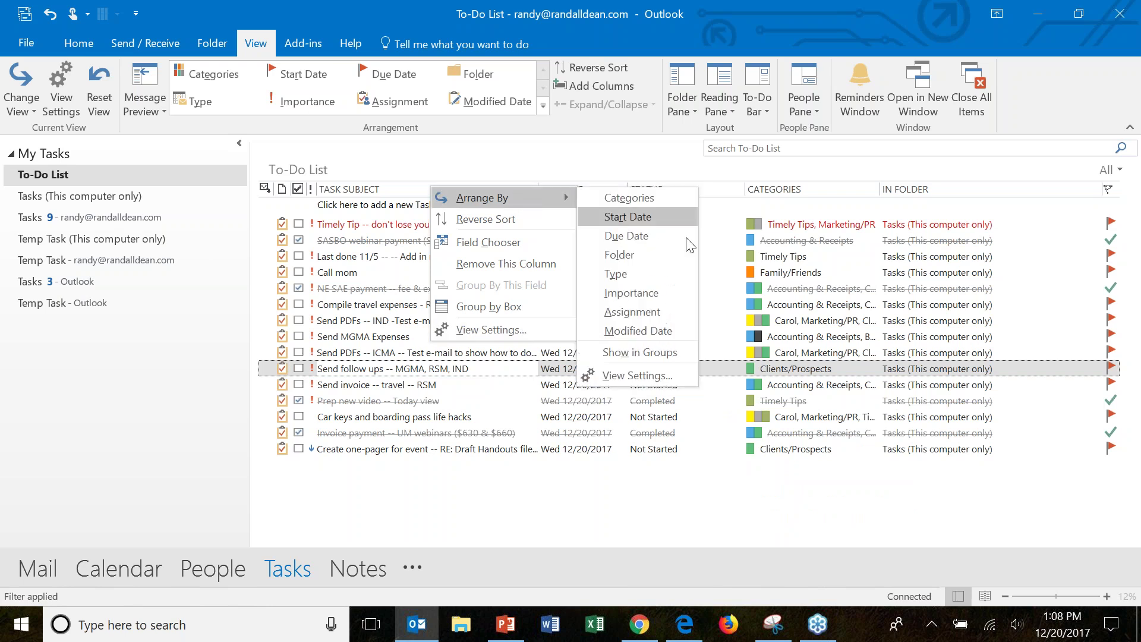
click(647, 378)
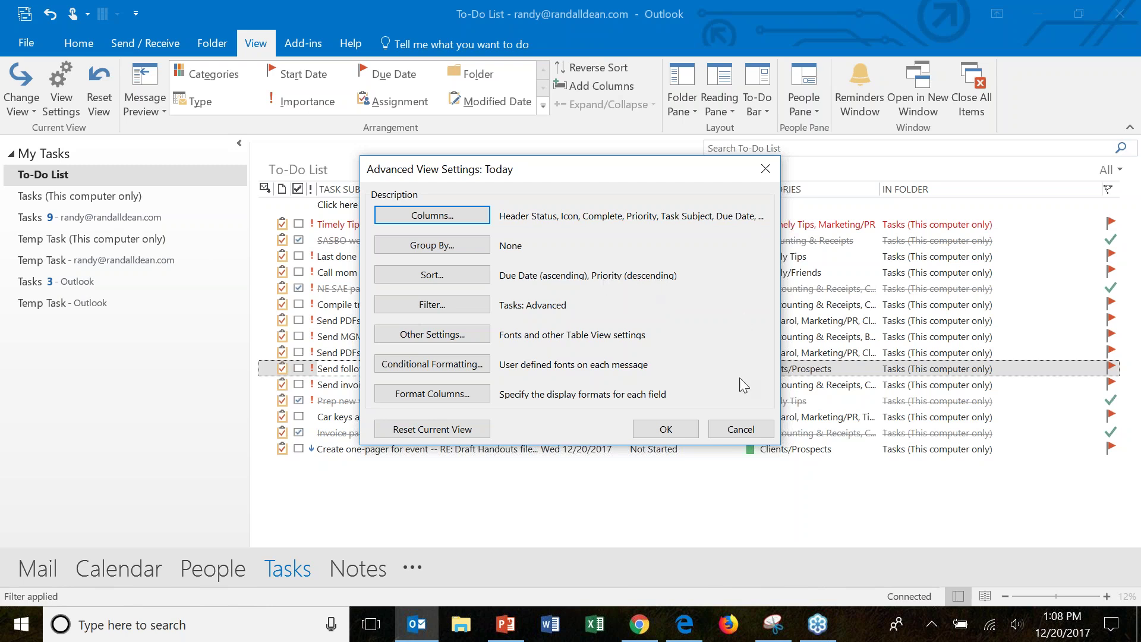
Close the Advanced View Settings: Today dialog
click(737, 436)
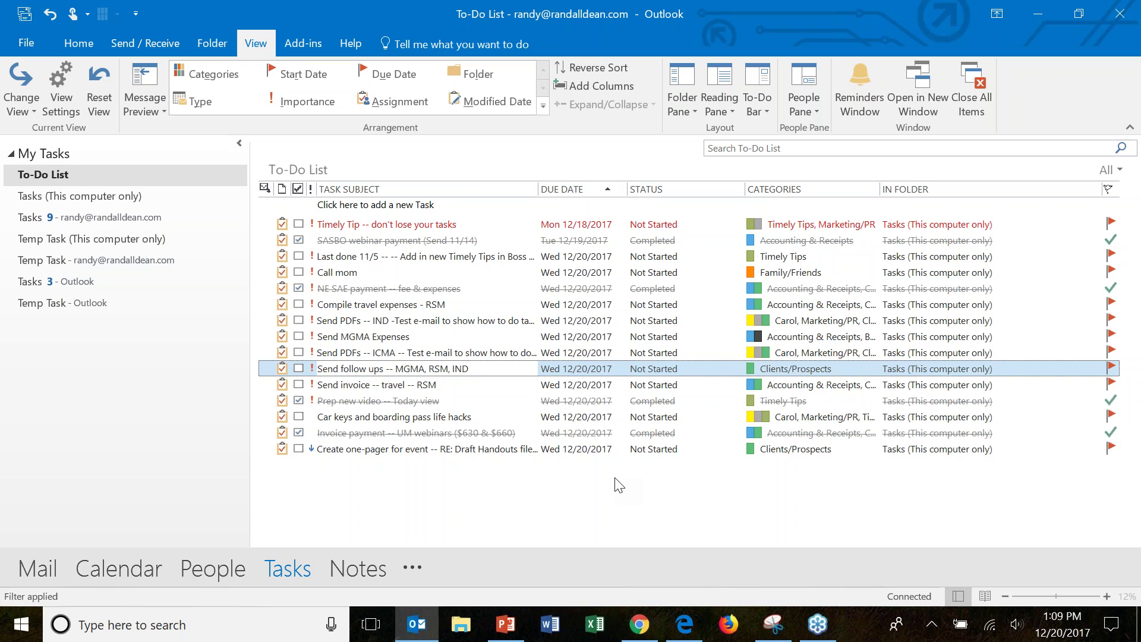
Open the December 17–23, 2017 calendar in a new window and position it over the To-Do List
right_click(120, 569)
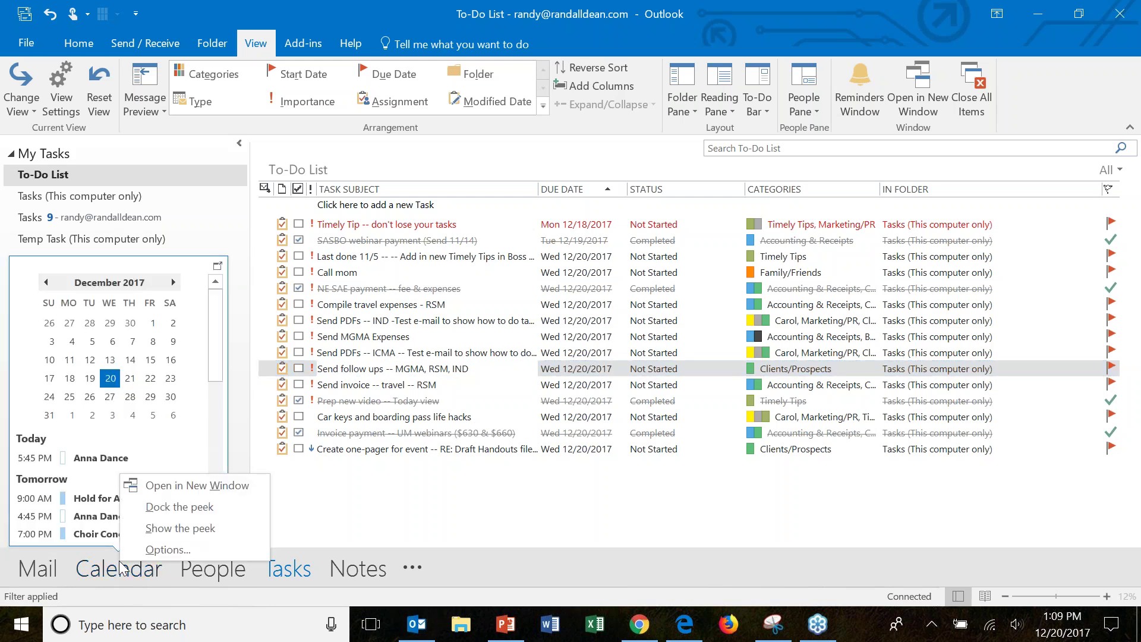
click(190, 485)
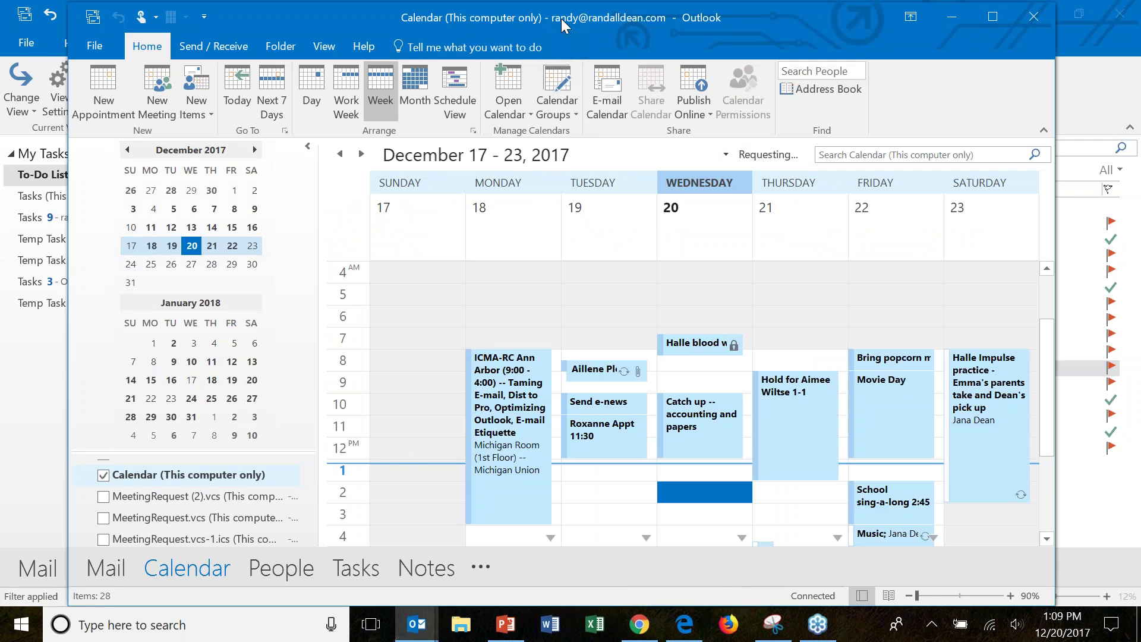
drag(558, 27, 452, 84)
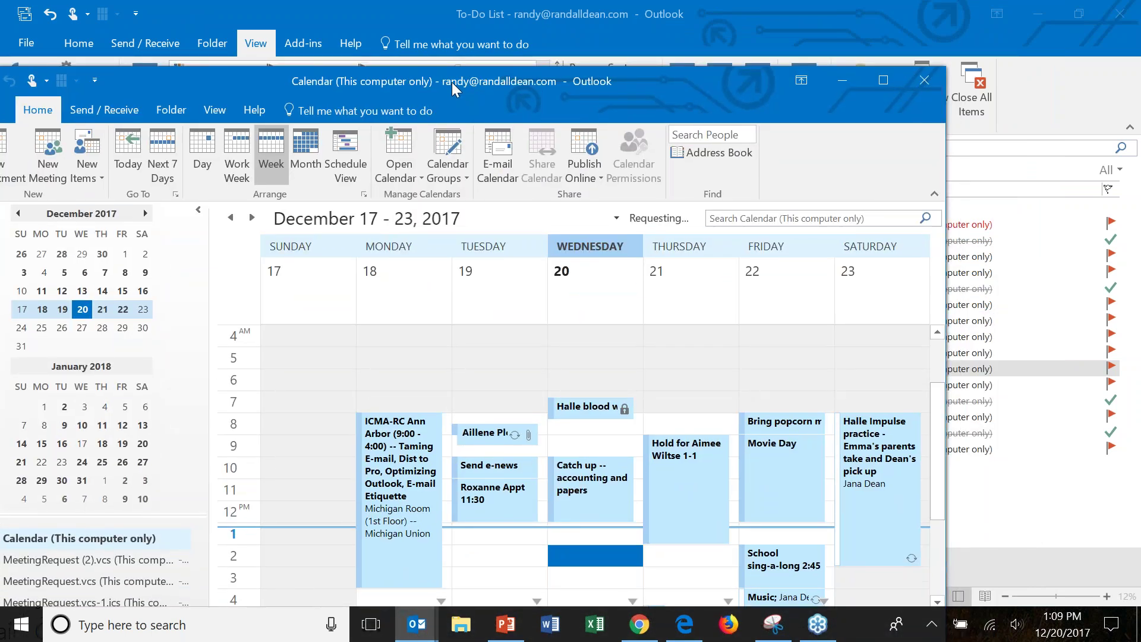
drag(452, 96, 522, 34)
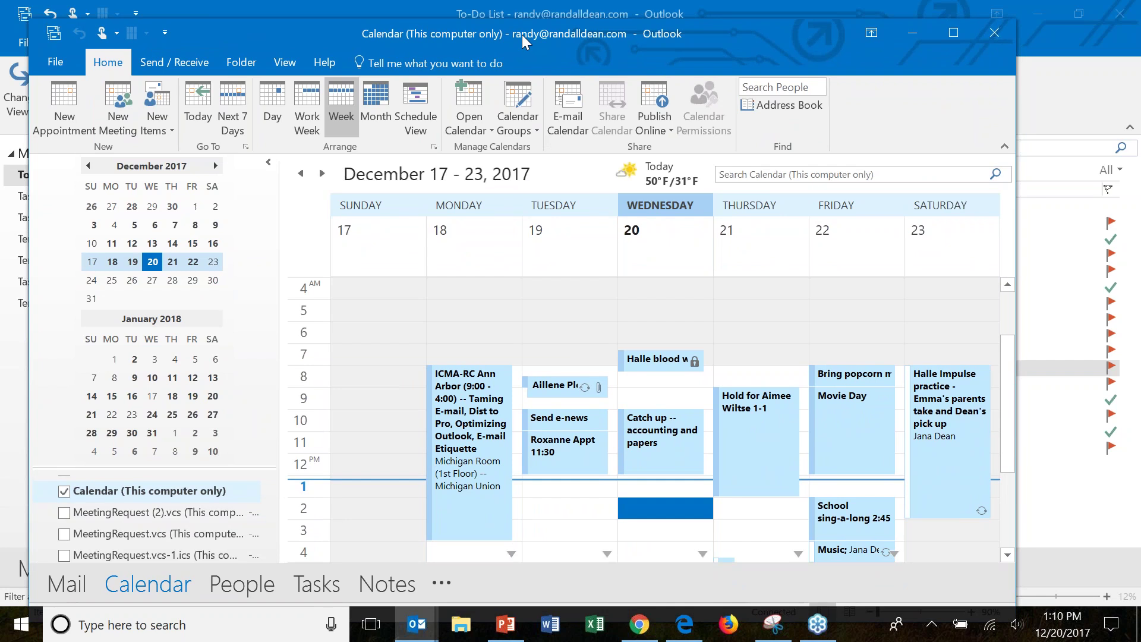
drag(521, 42, 534, 199)
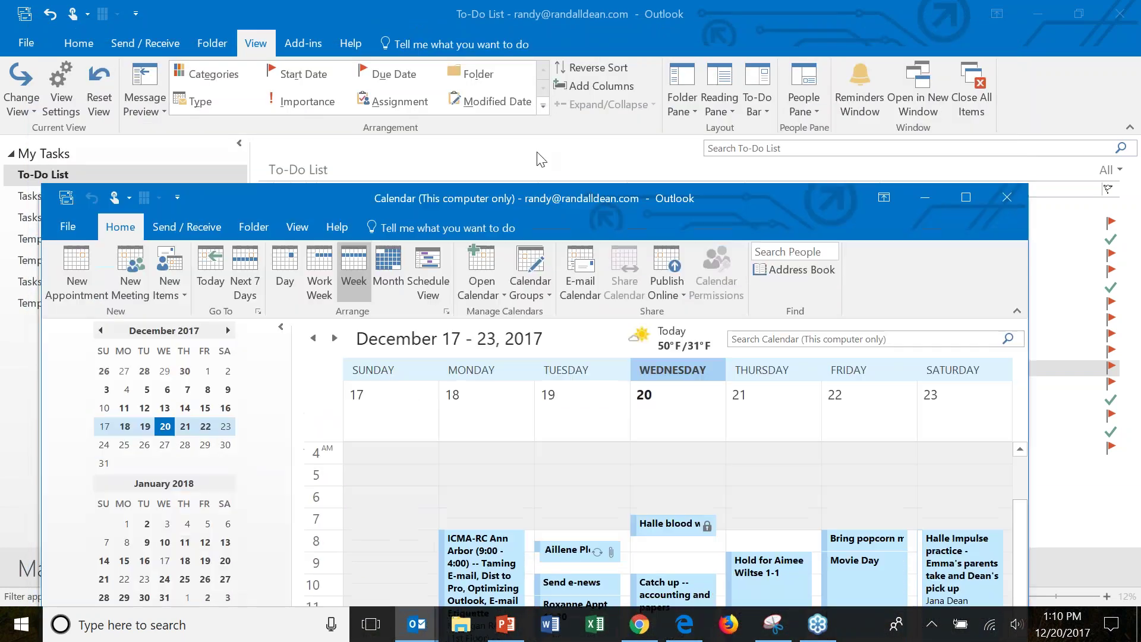
drag(540, 160, 532, 117)
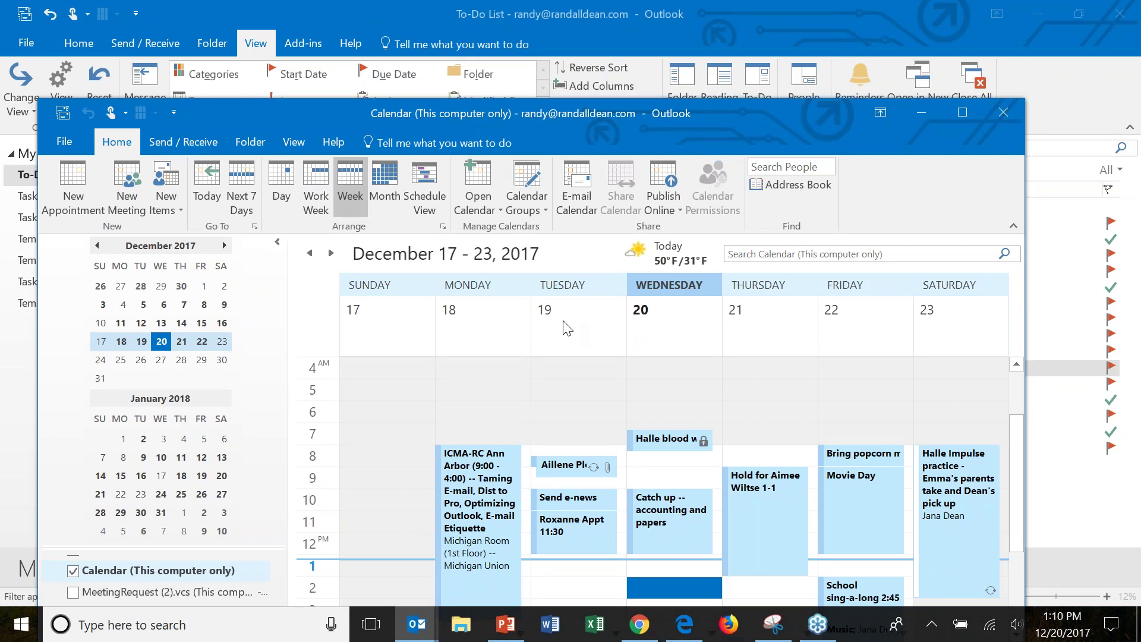
Present PowerPoint slide 3, the To-Do List screenshot with the 'ONLY Today's Tasks' callout, full screen
click(509, 629)
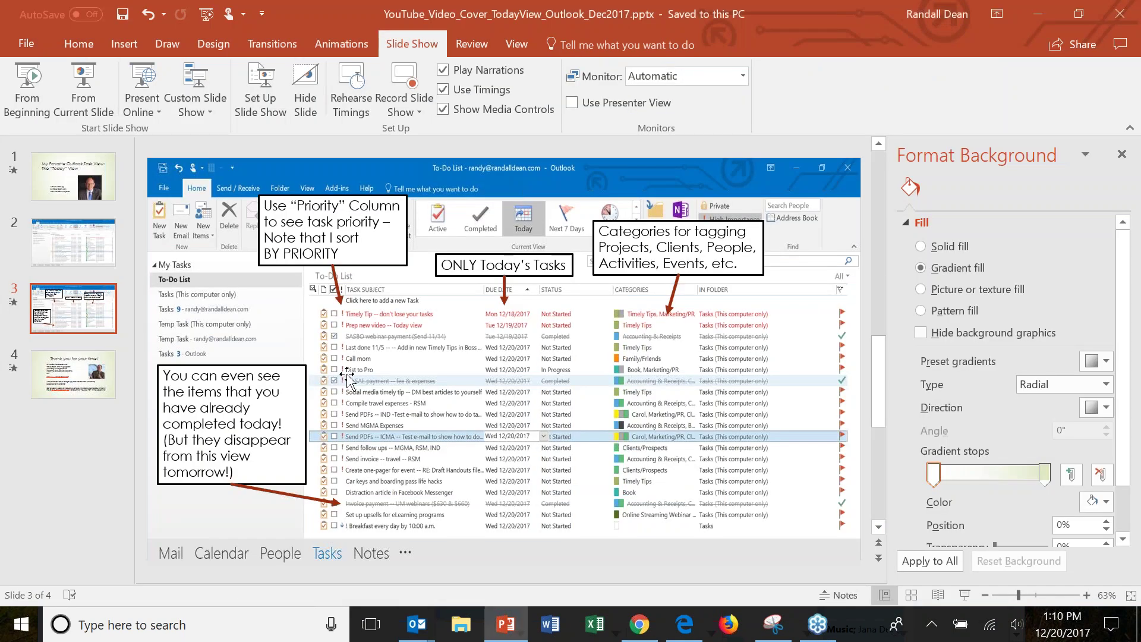
click(98, 110)
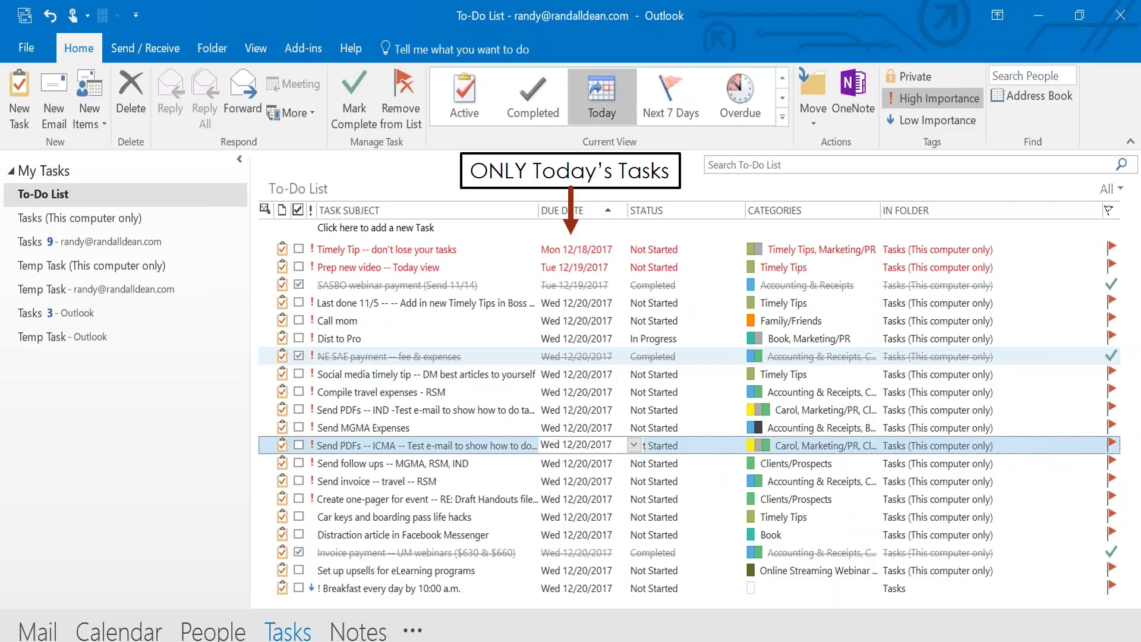